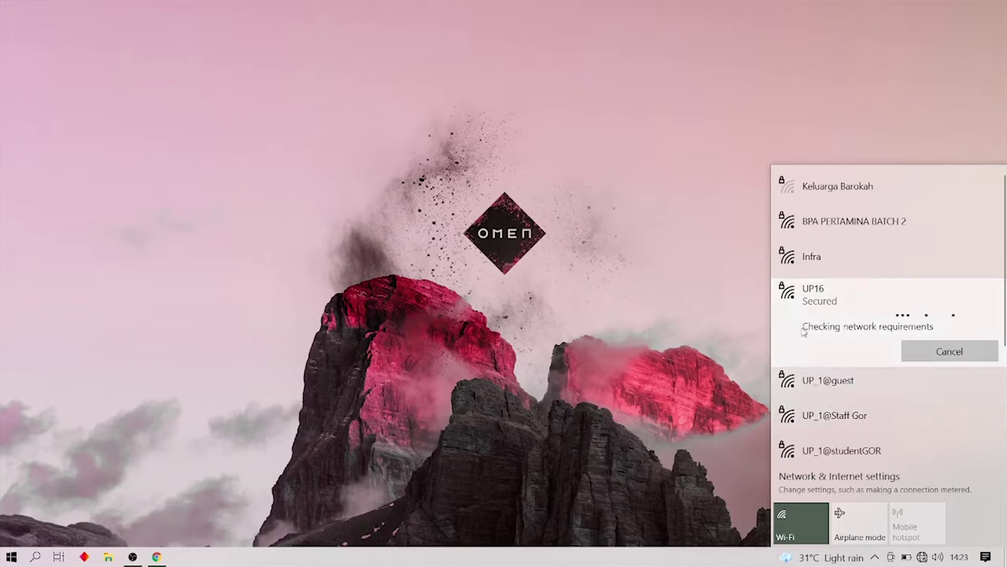
Confirm in the Wi-Fi list that the laptop is connected to UP16, then launch Chrome.
click(753, 359)
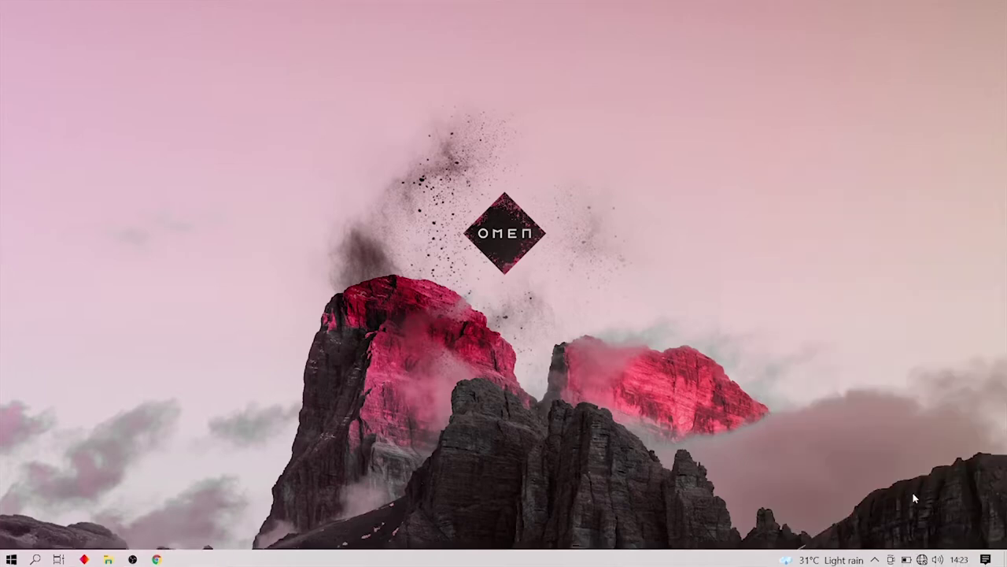
mouse_move(920, 562)
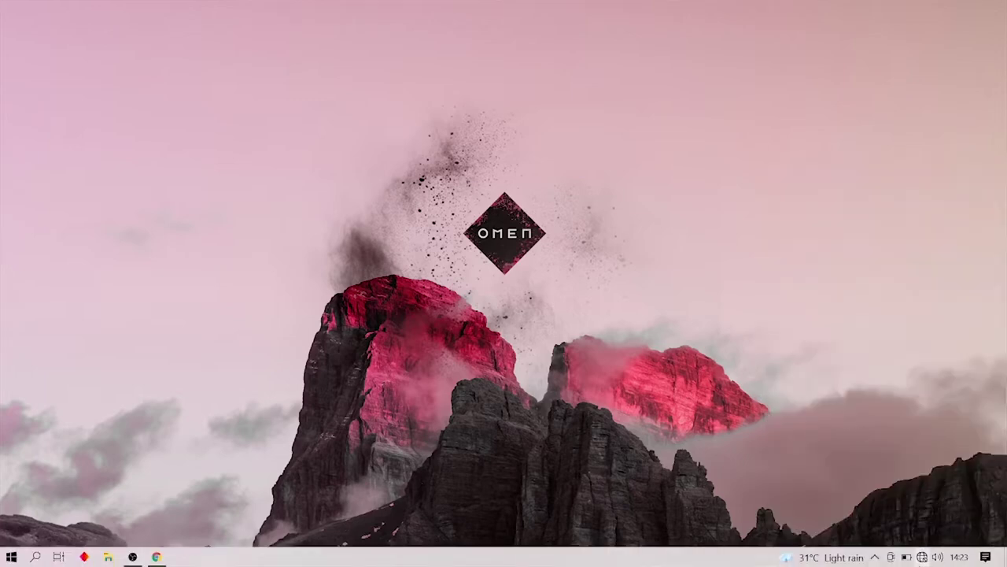
click(922, 557)
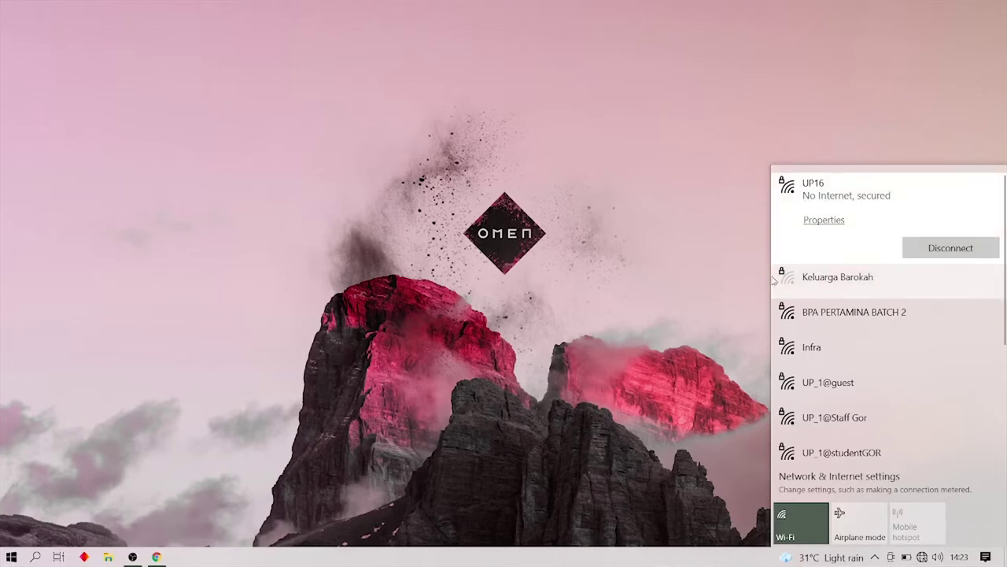
click(708, 341)
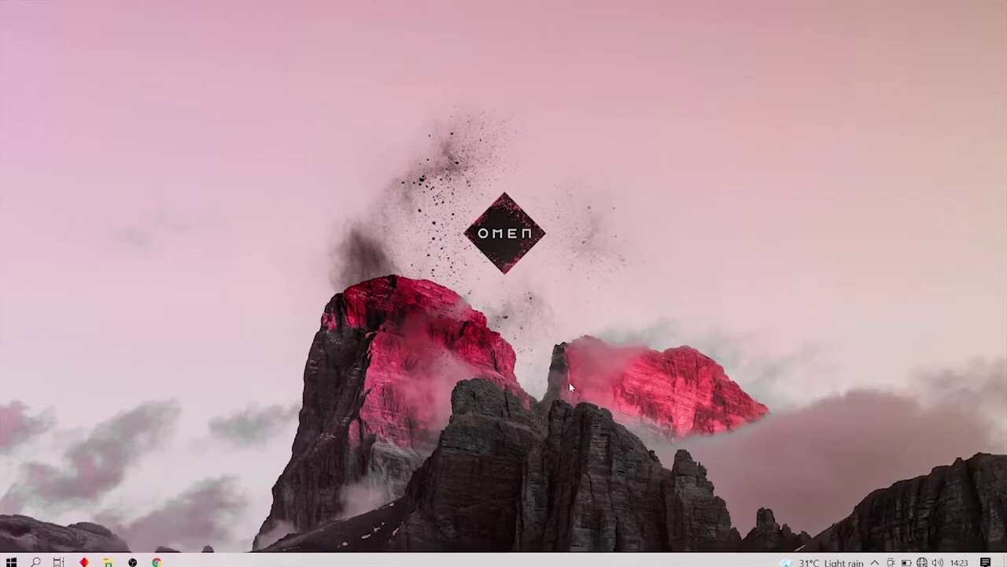
click(157, 556)
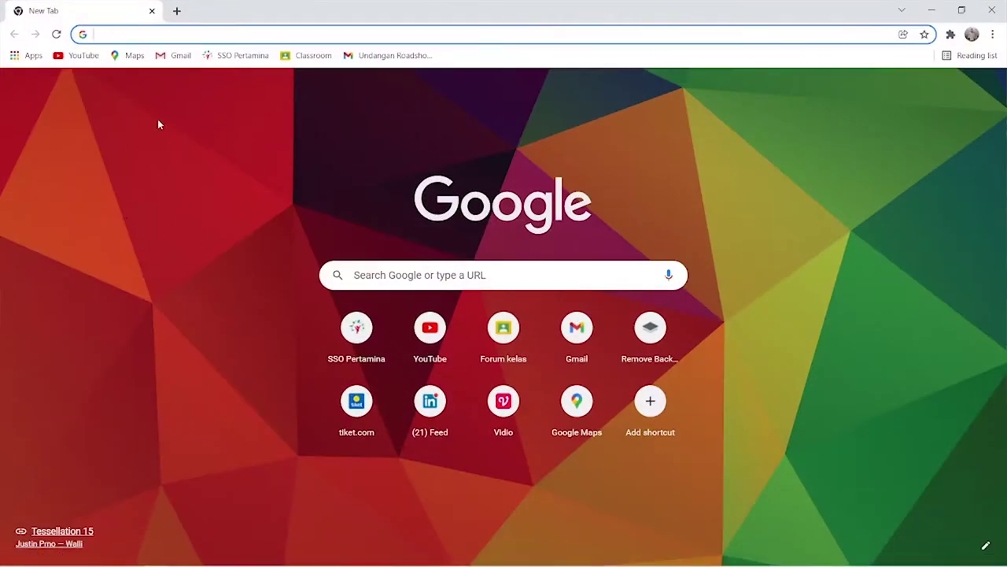
Enter 192.169.1.16:9091 in the address bar and recheck the Wi-Fi connection.
text(192.169.1.16:9091)
key(Return)
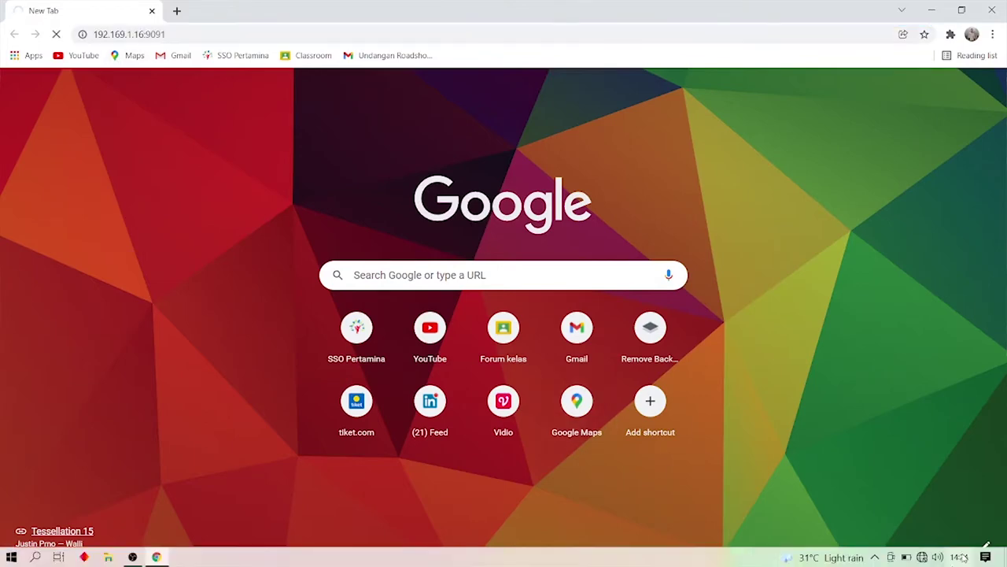
click(923, 557)
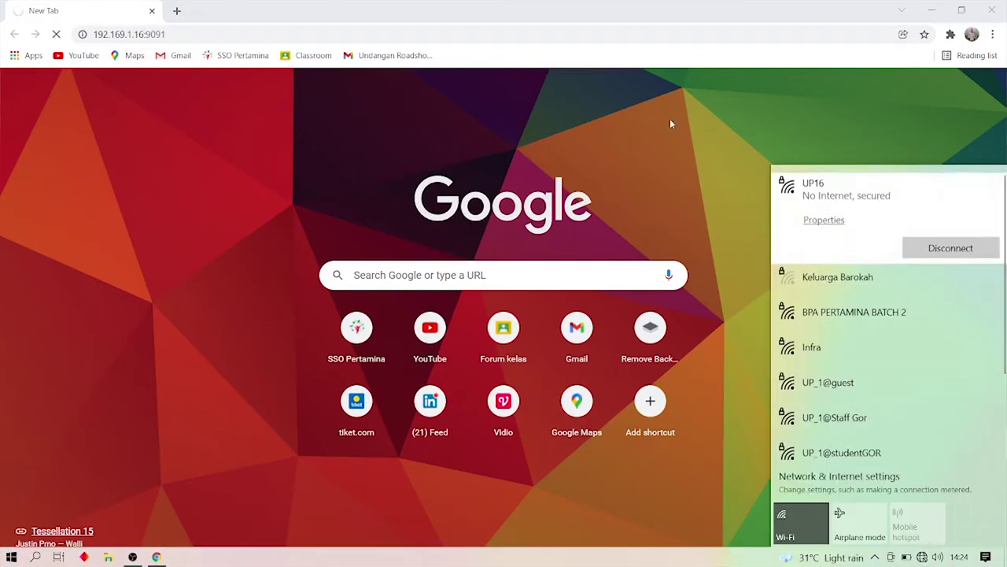
click(516, 20)
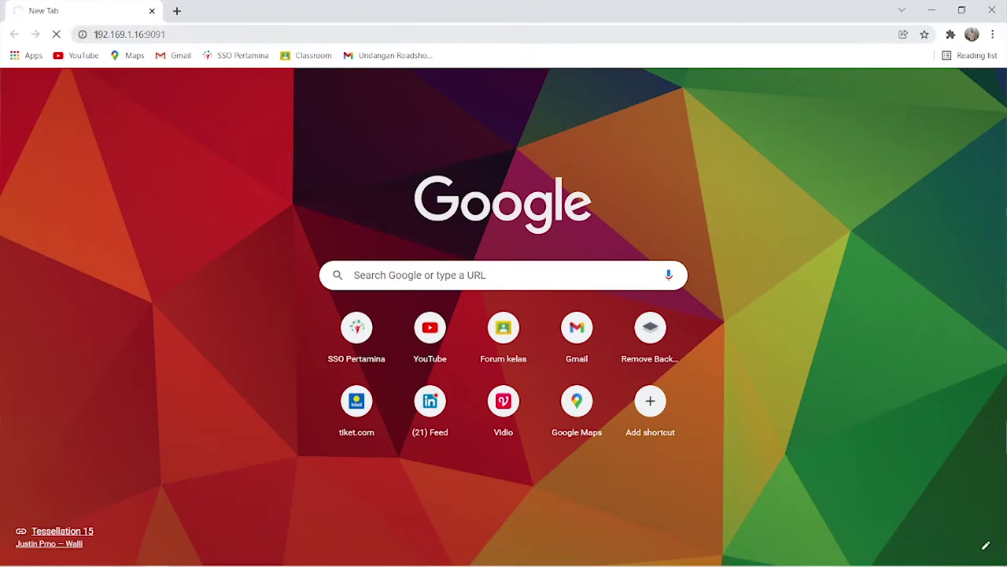
click(96, 35)
click(96, 35)
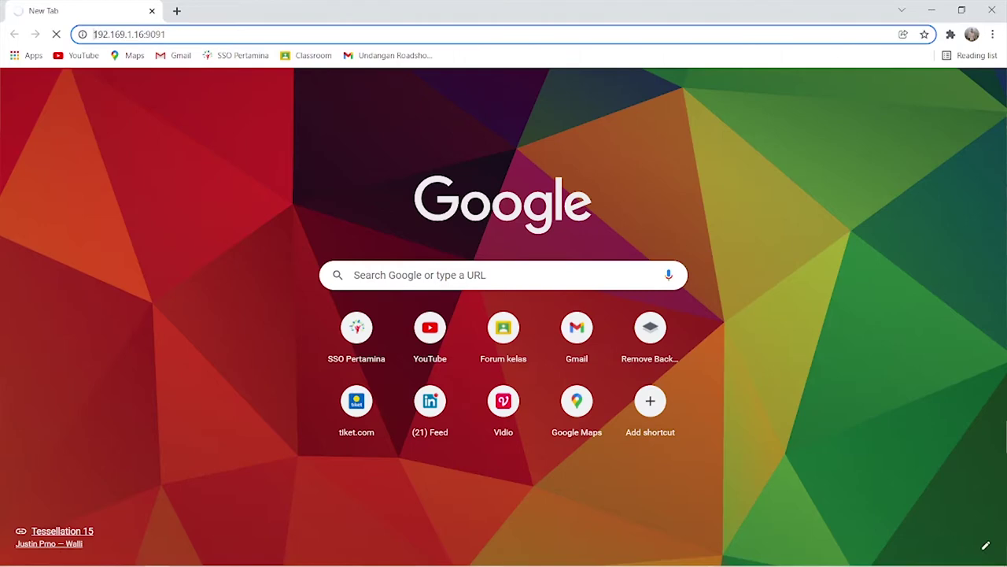
text(https:////)
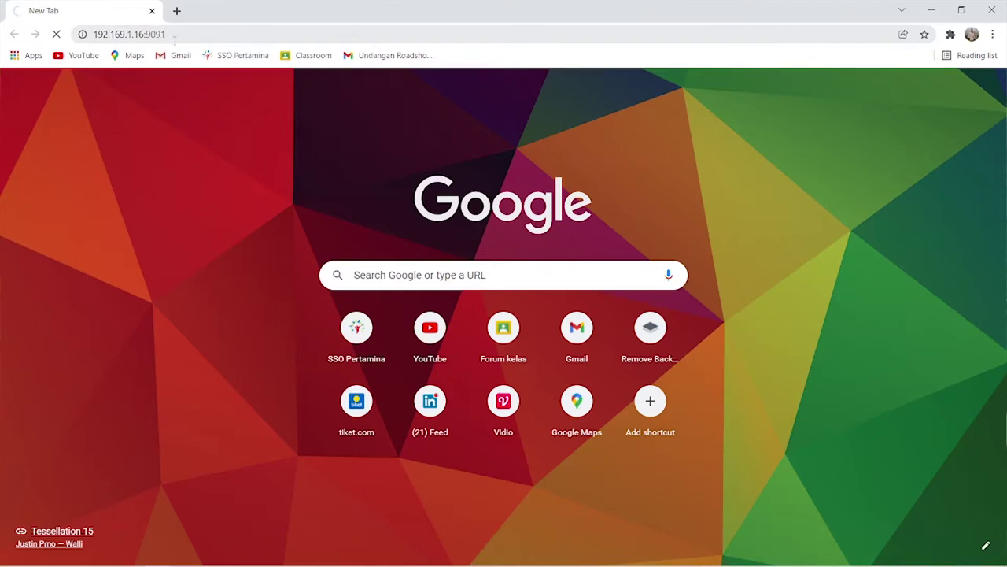
click(118, 36)
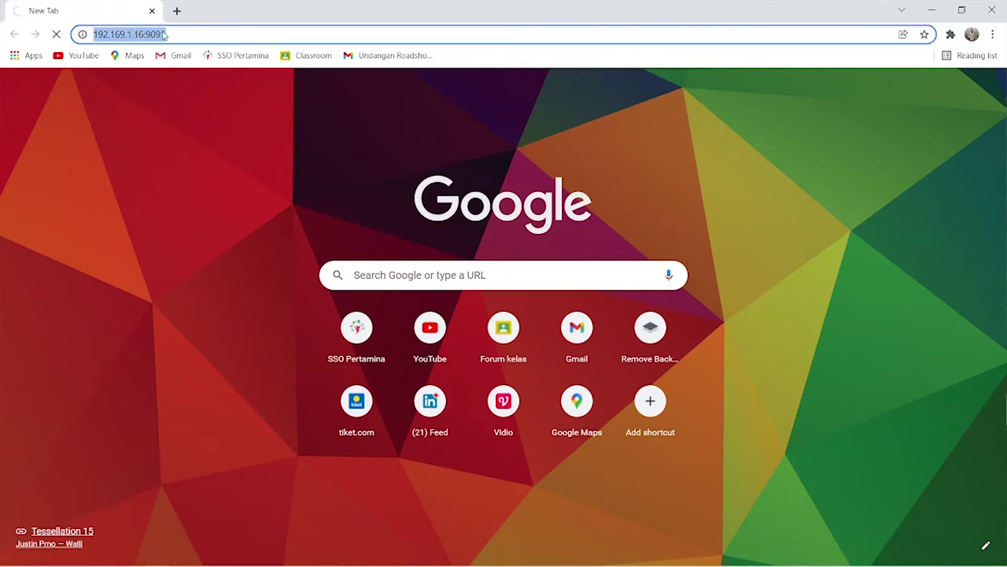
click(56, 33)
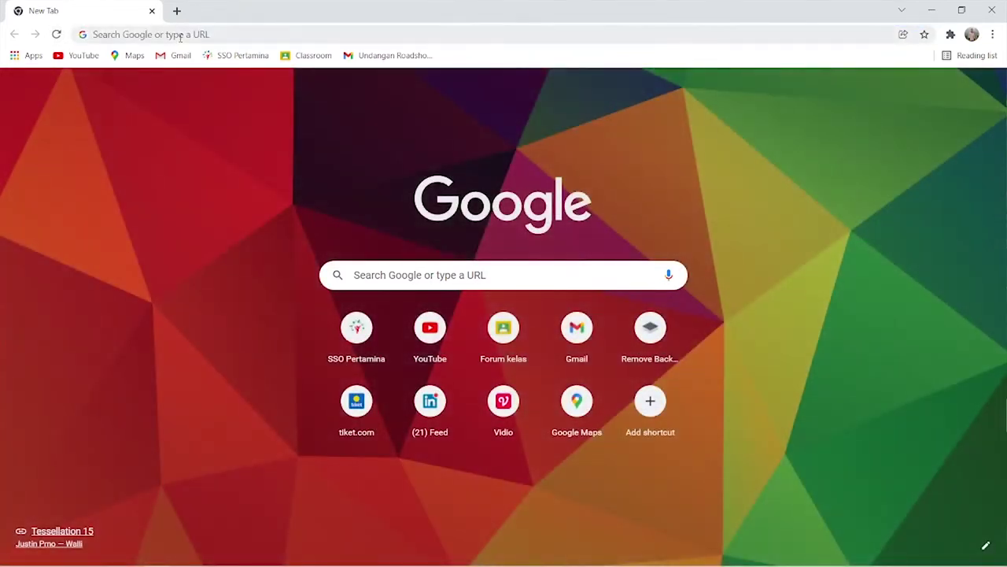
click(179, 36)
text(https://192.168.1.16)
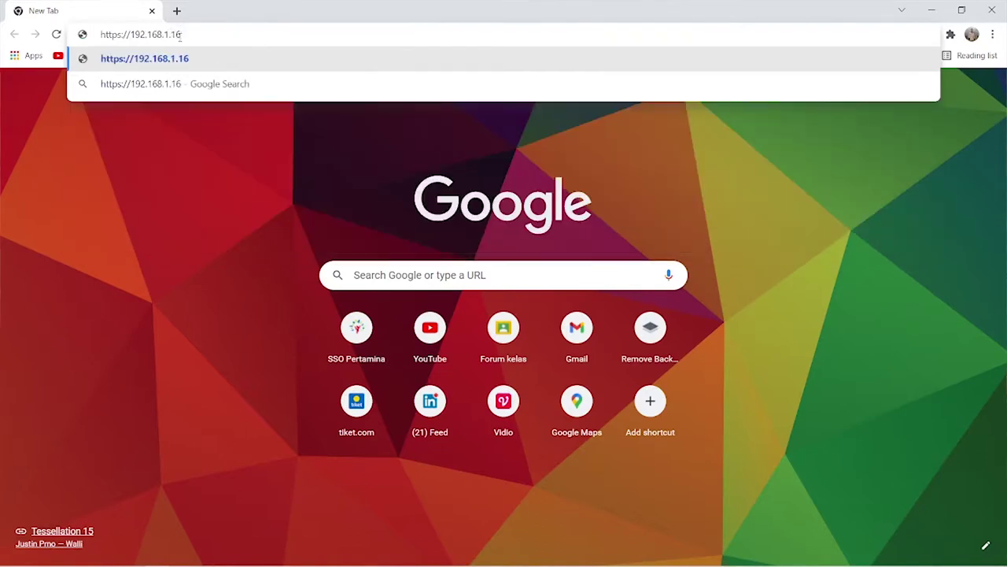
text(:9091)
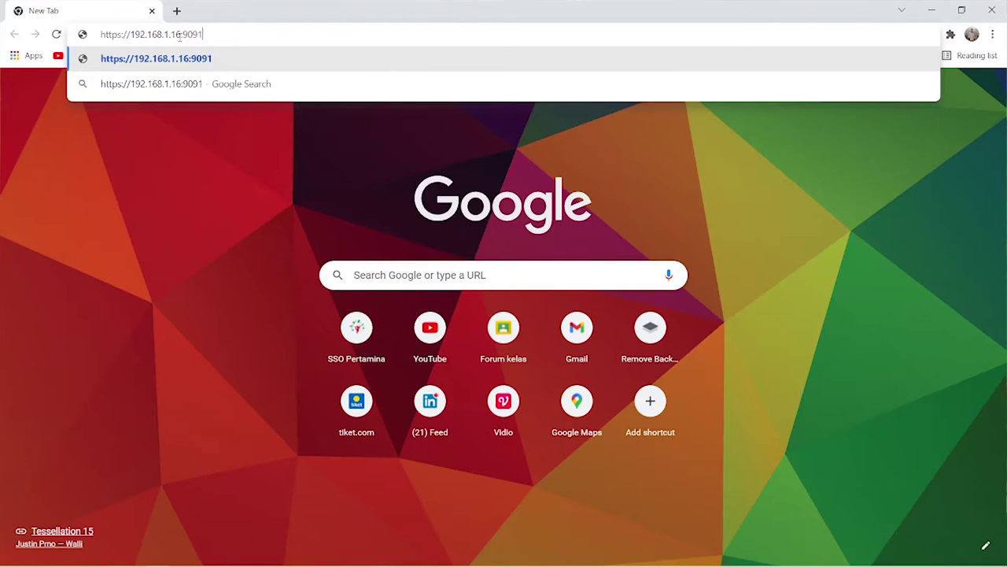
key(Return)
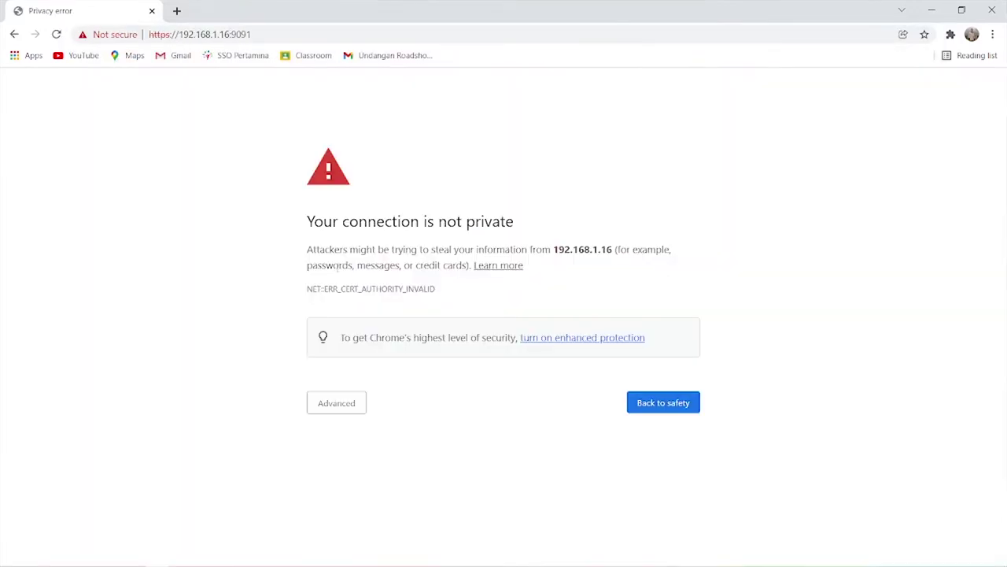
Proceed past the certificate warning to 192.168.1.16 and sign in with the administrator credentials.
click(338, 413)
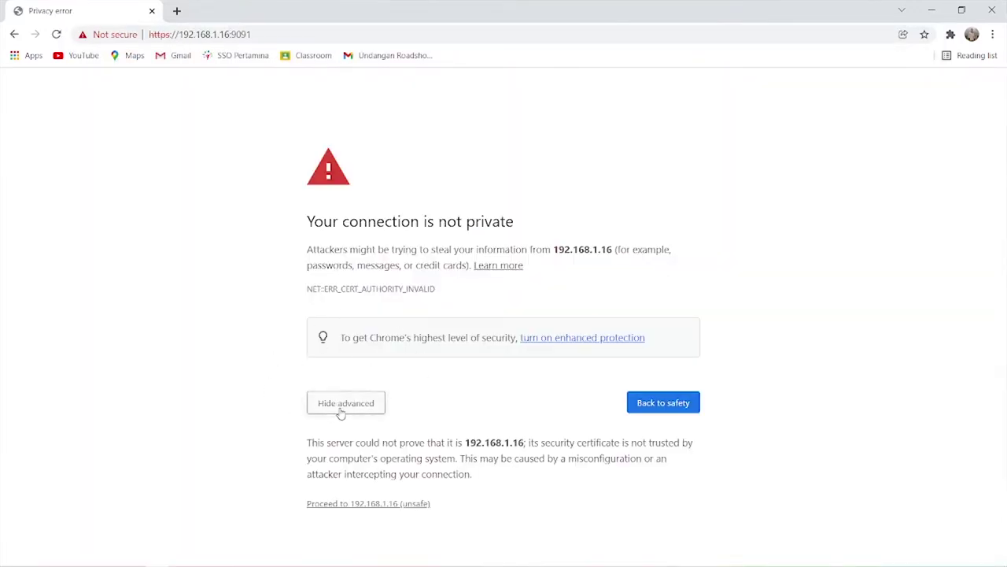
click(381, 504)
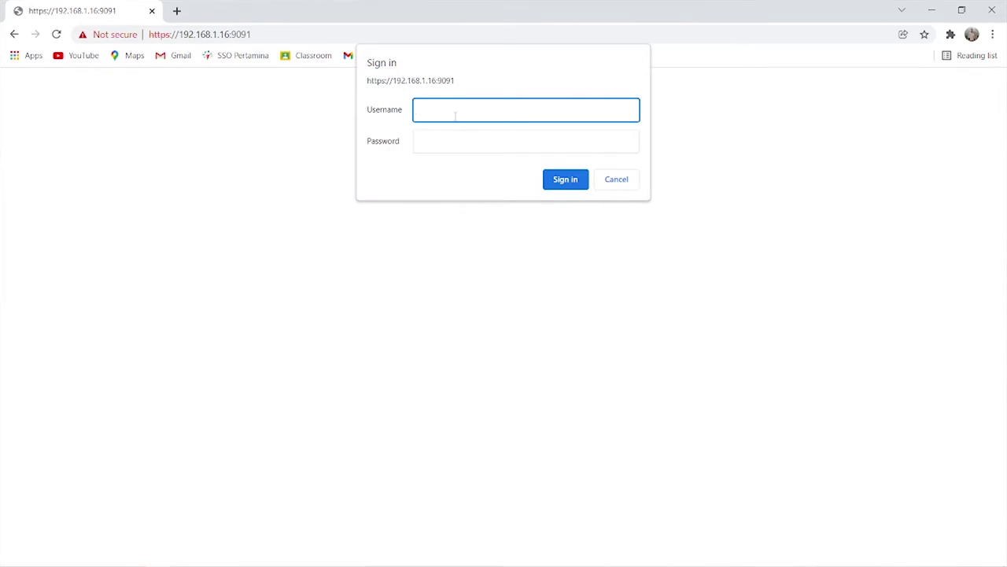
text(admin)
key(Tab)
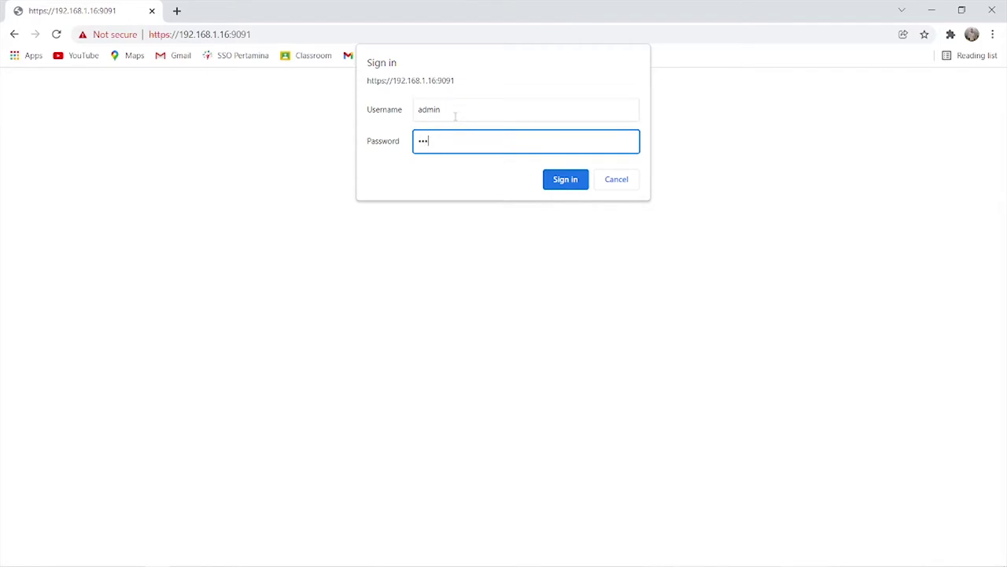
key(Return)
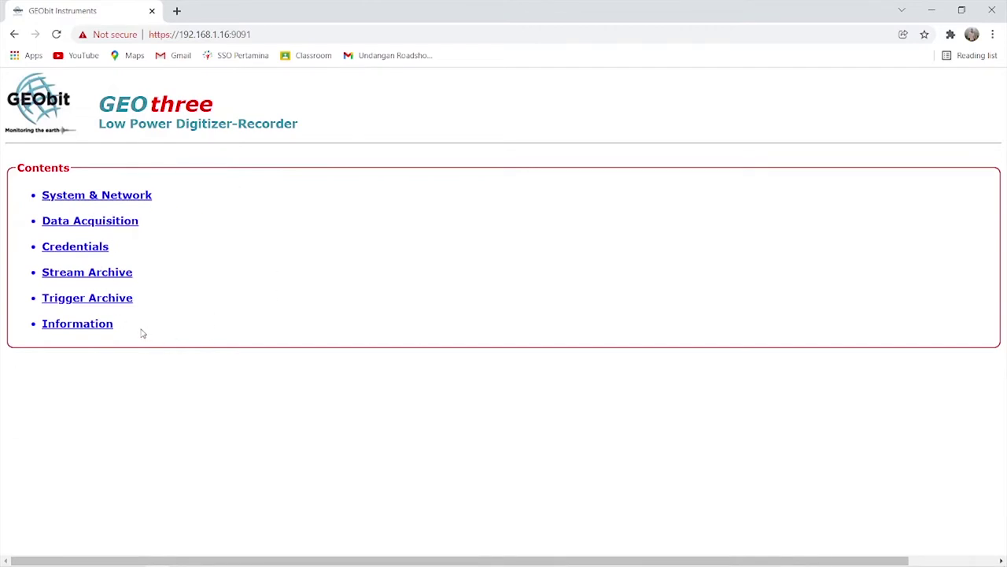
View the Information page (firmware 10.0.0.0, software 2.10.1f), then open System & Network from Contents.
click(94, 332)
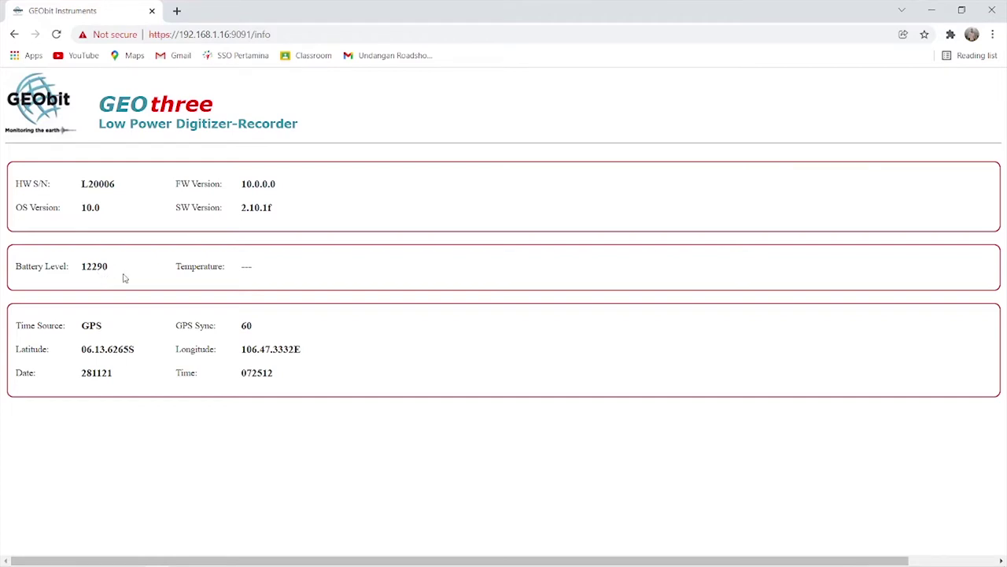
click(134, 115)
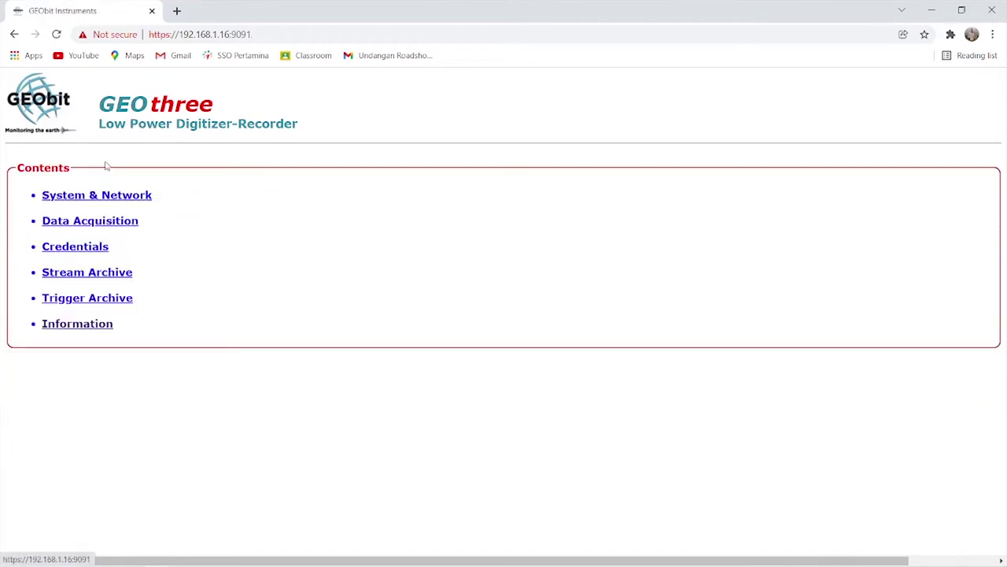
click(94, 197)
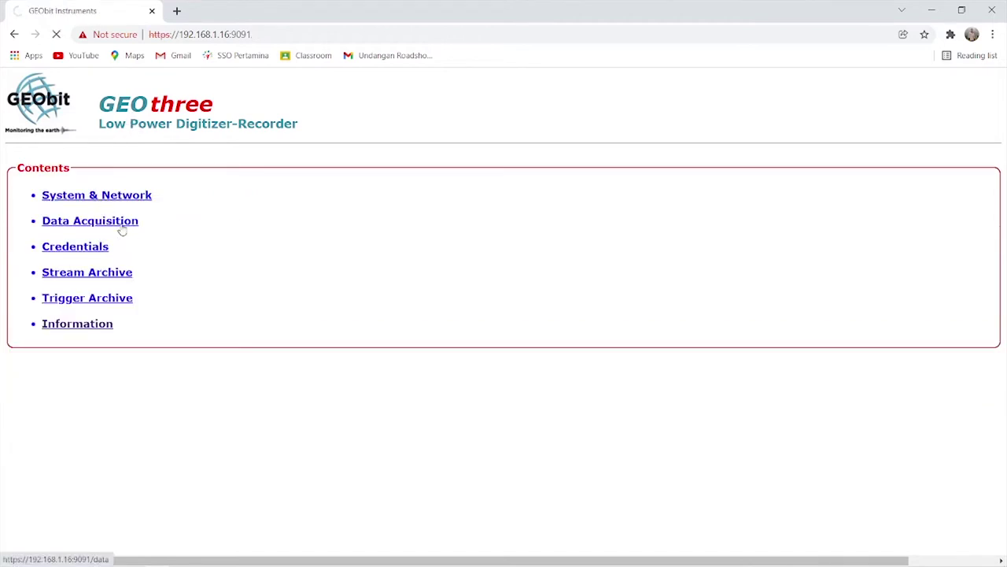
Review the network settings (static 192.168.1.16, wireless AP, SSID UP16) and Shutdown section, then return to Contents.
scroll(157, 327, down, 4)
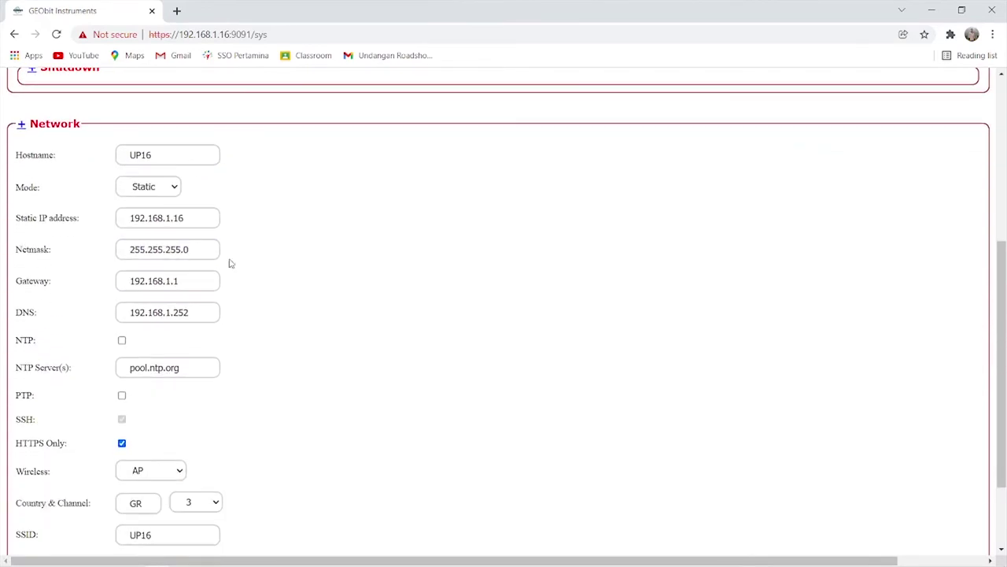
scroll(263, 236, up, 2)
scroll(223, 304, down, 2)
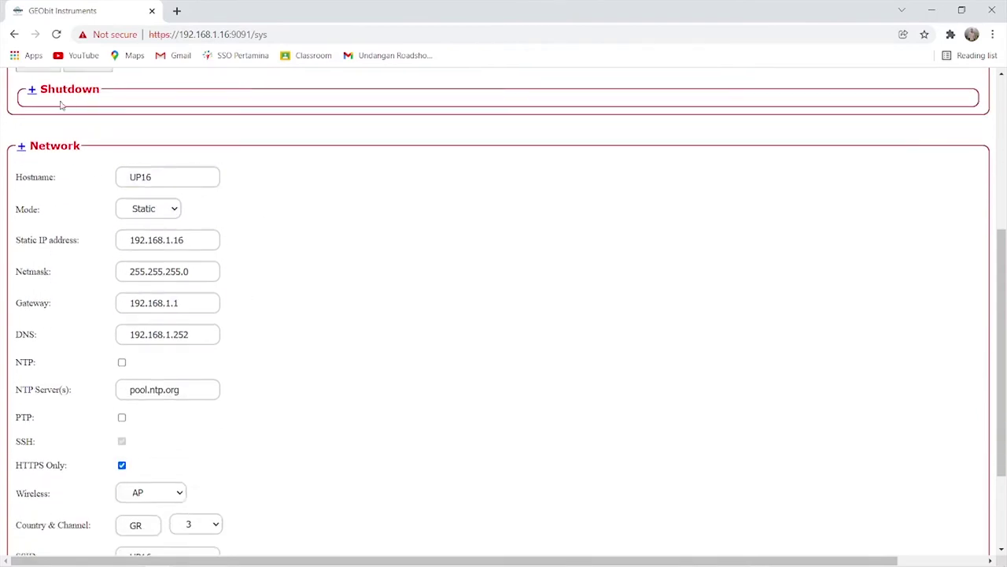
click(33, 92)
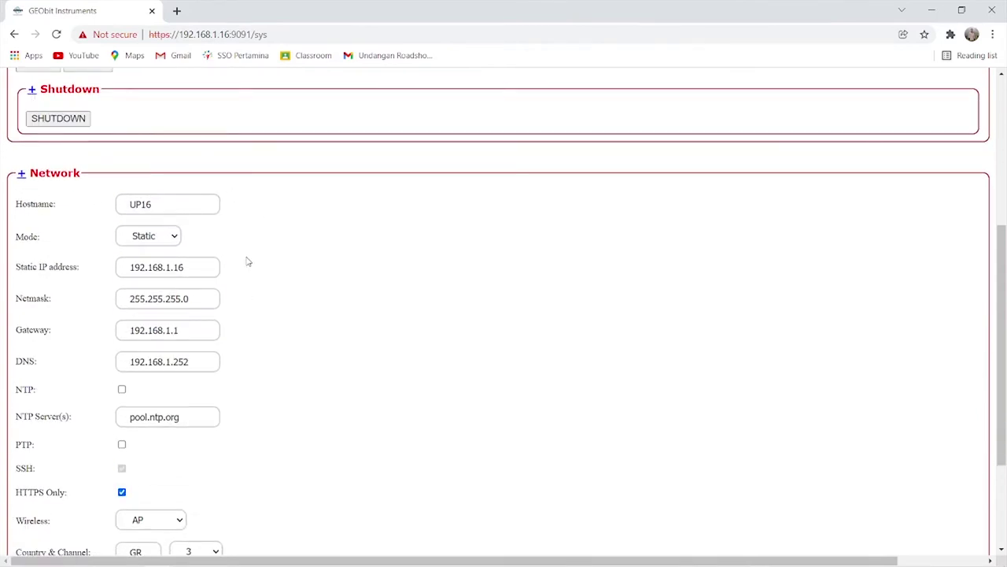
scroll(246, 261, down, 1)
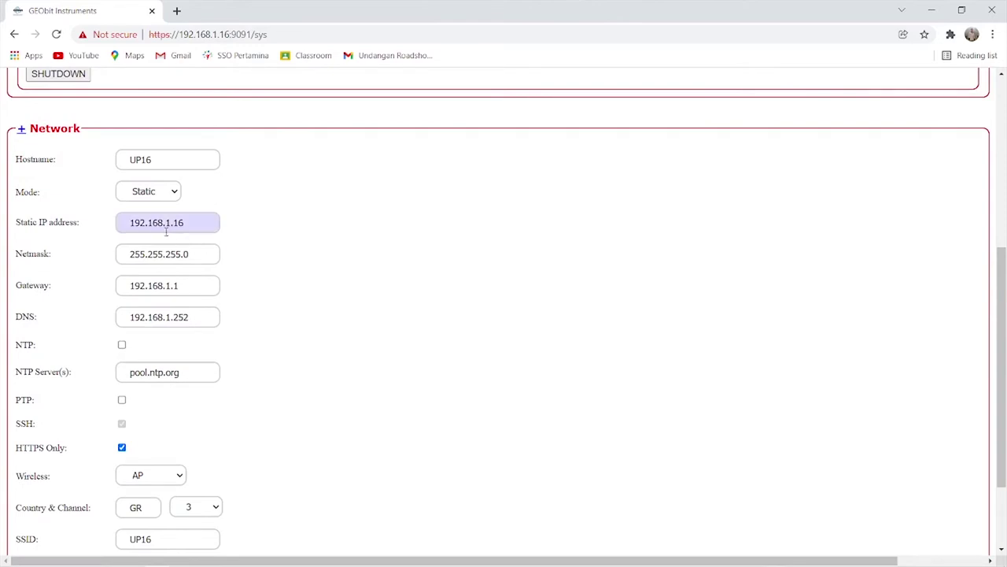
scroll(270, 276, down, 1)
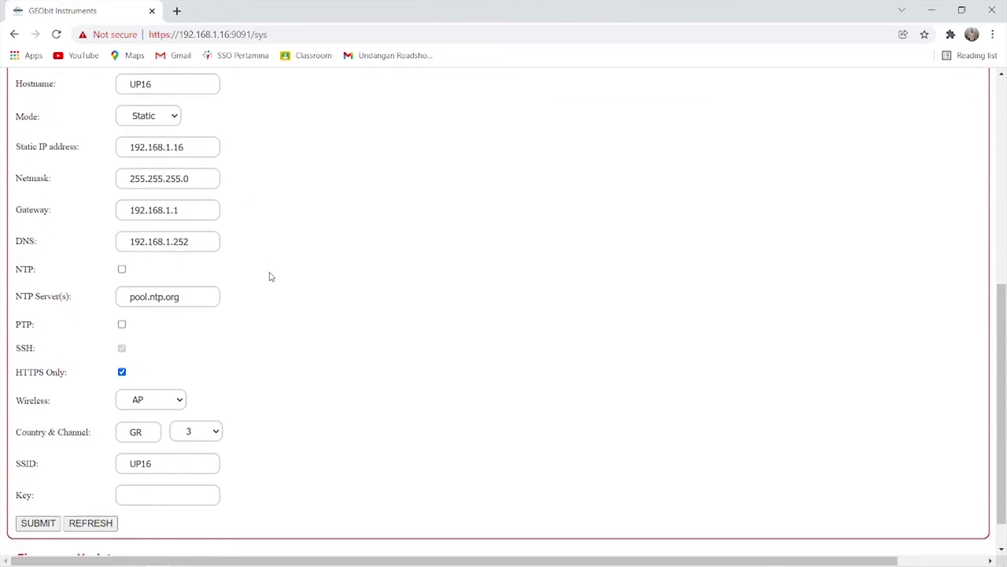
scroll(270, 276, down, 1)
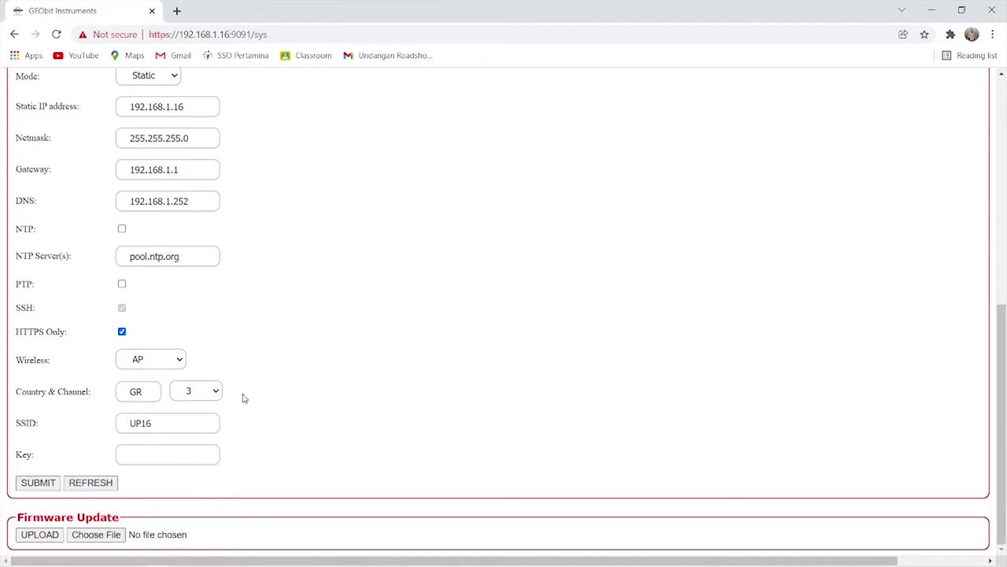
scroll(244, 398, up, 6)
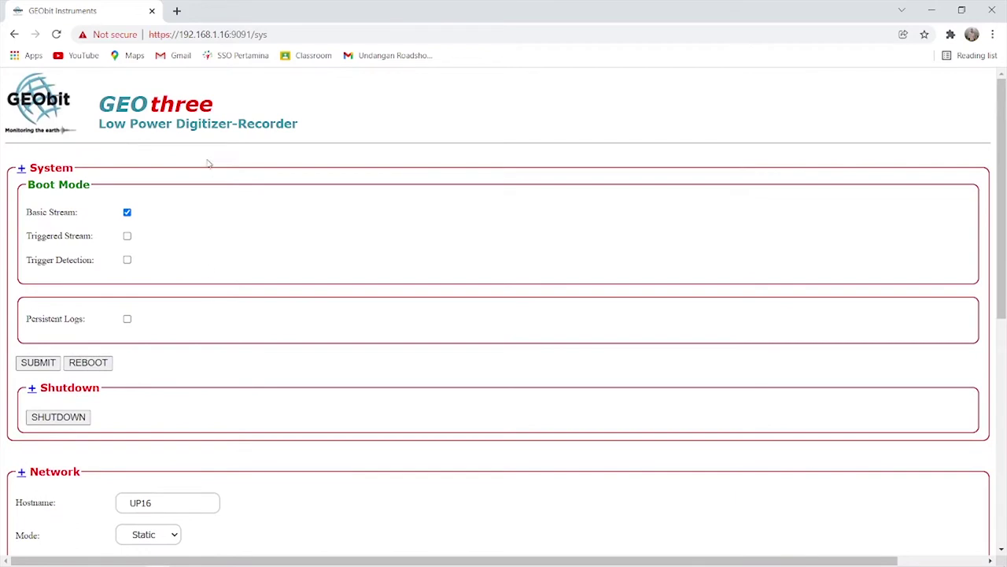
click(177, 130)
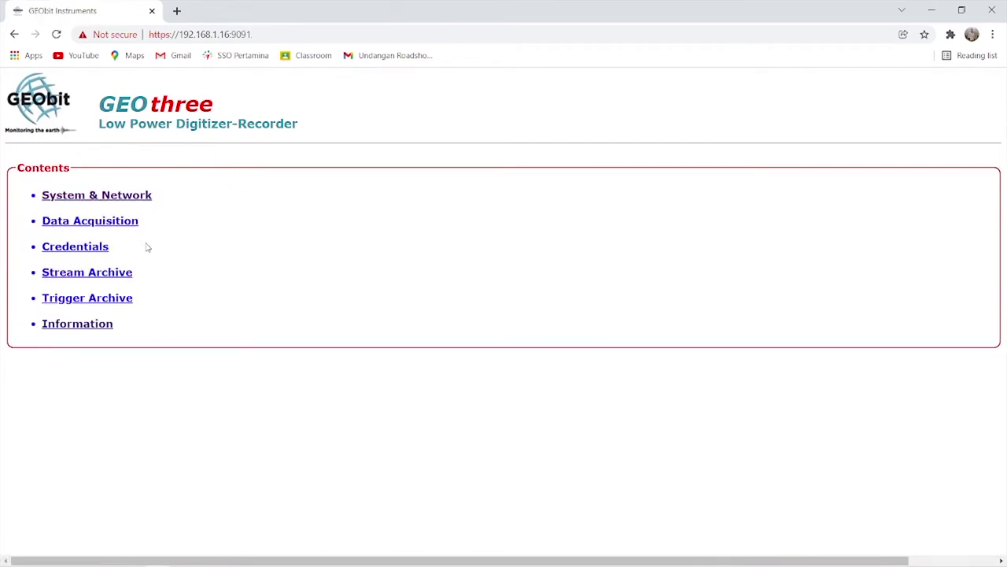
Open Data Acquisition and press STOP on the Digitizer & SeedLink Stream Server.
click(114, 225)
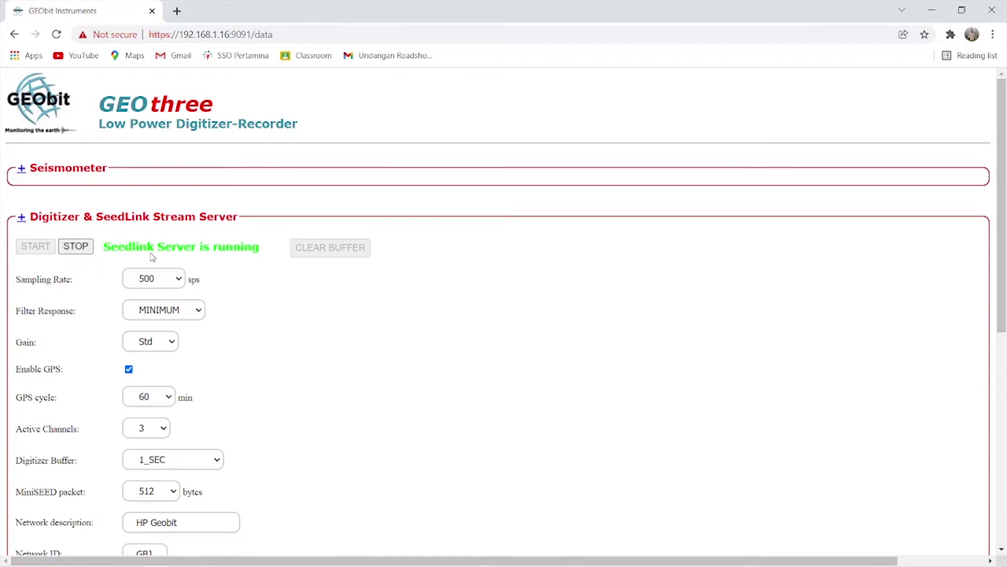
click(83, 249)
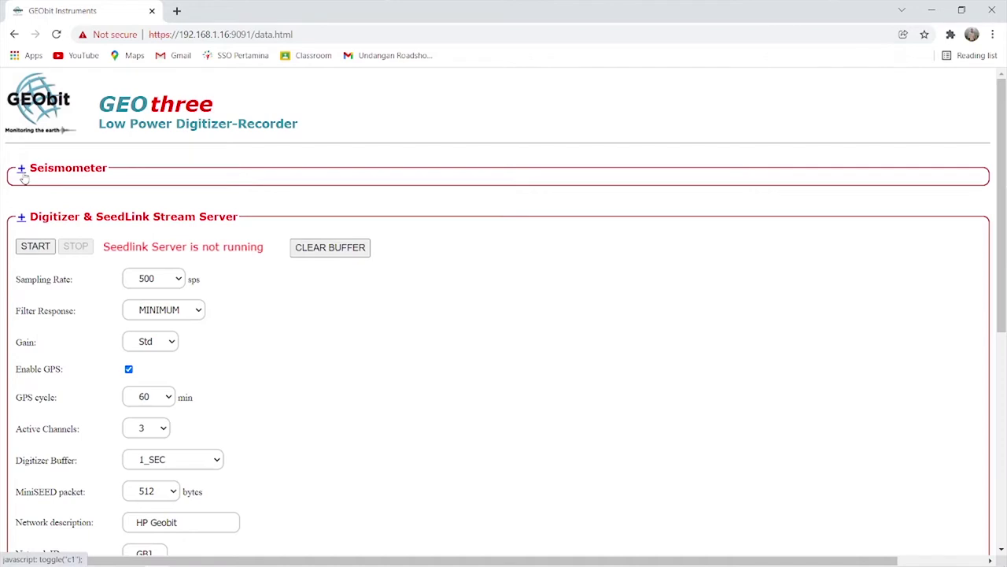
Unlock the seismometer, then centre it, from the Seismometer section.
click(22, 169)
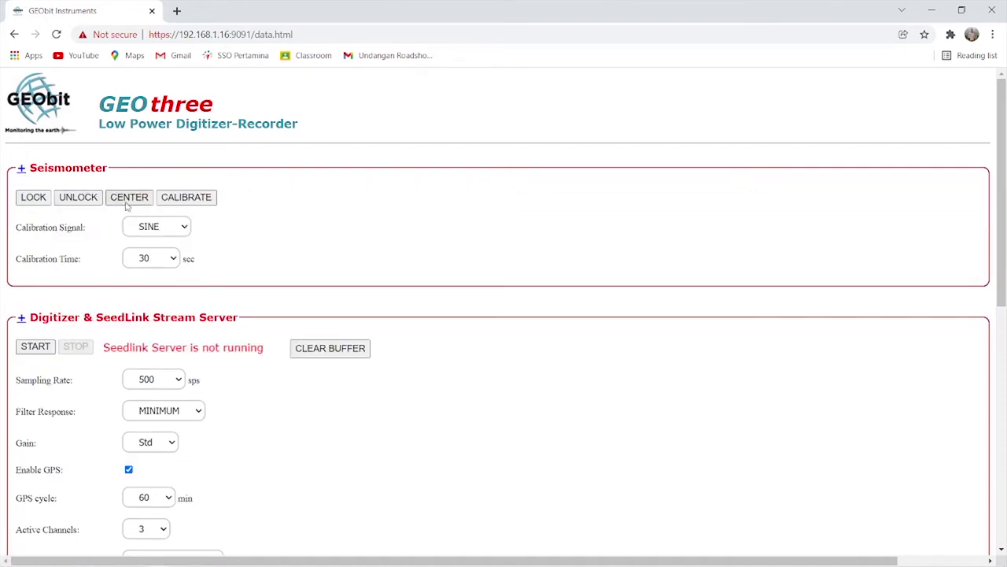
click(78, 196)
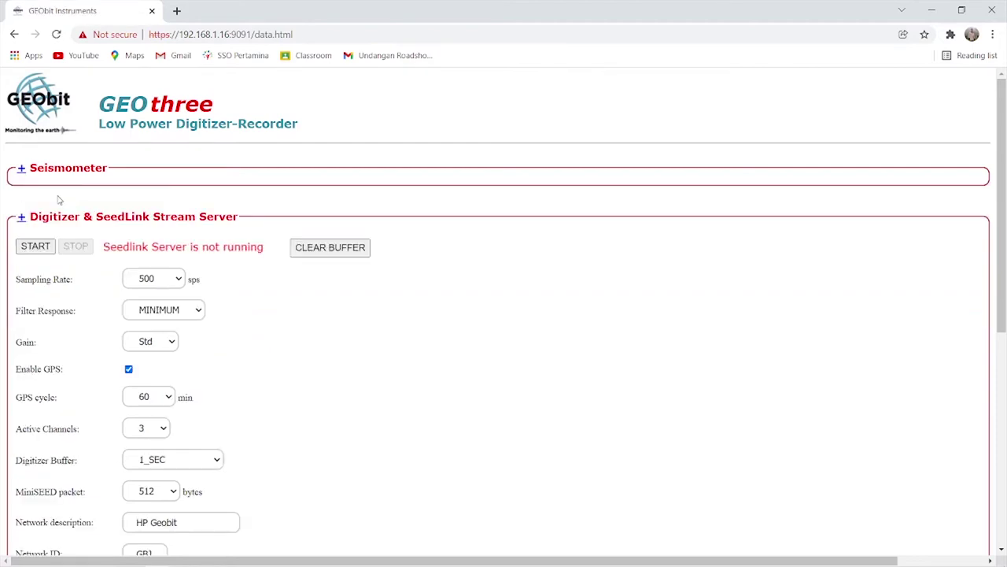
click(22, 173)
click(132, 201)
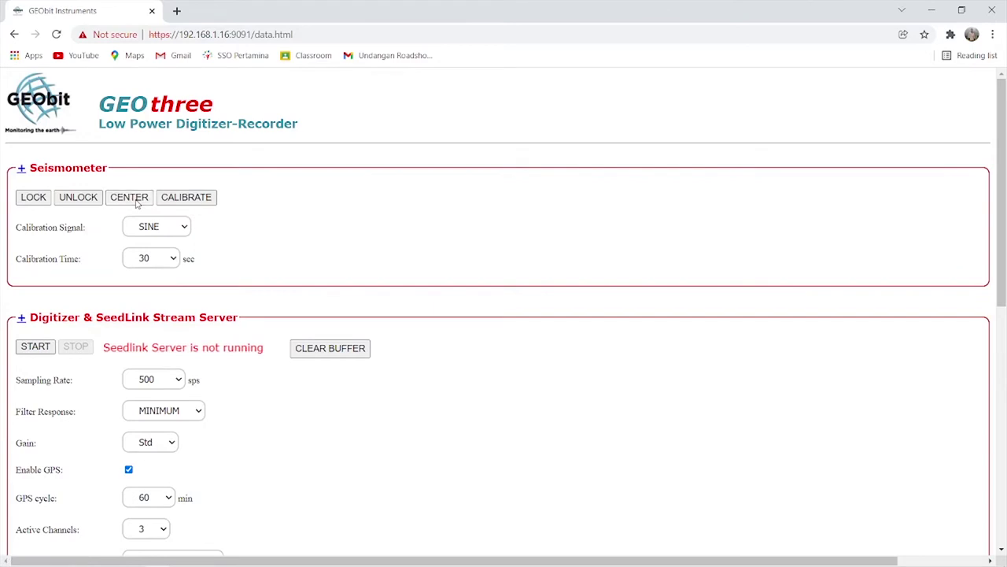
Start a seismometer calibration with the Calibration Time kept at 30 seconds.
click(19, 172)
click(165, 266)
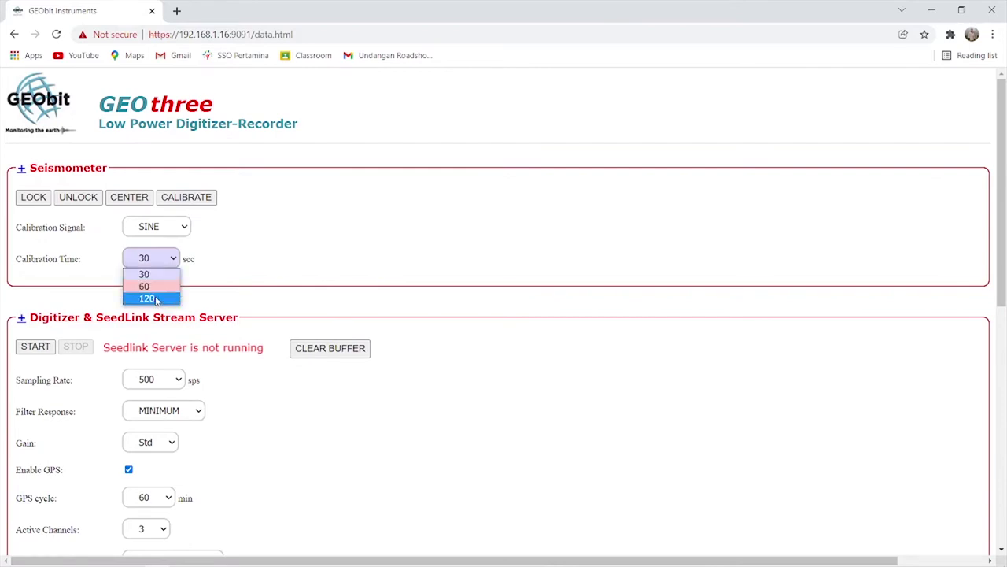
click(197, 233)
click(189, 201)
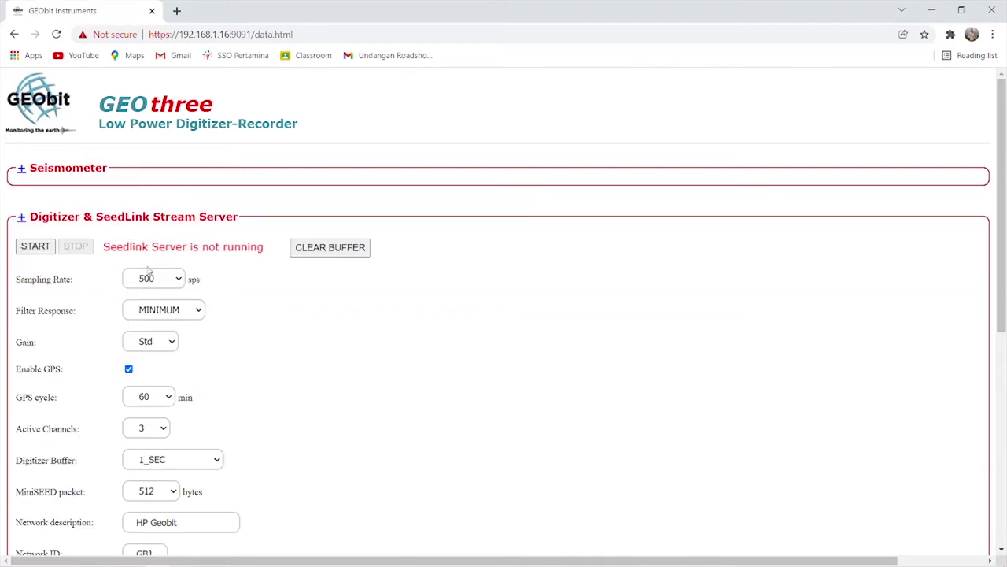
Keep the sampling rate at 500 sps and the GPS cycle at 60 min.
scroll(178, 250, down, 1)
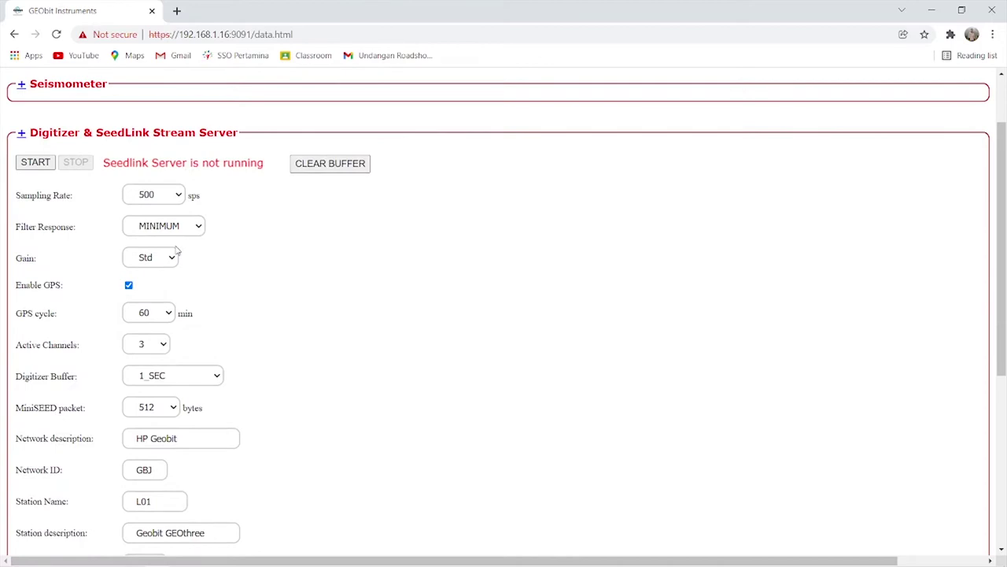
scroll(244, 270, down, 1)
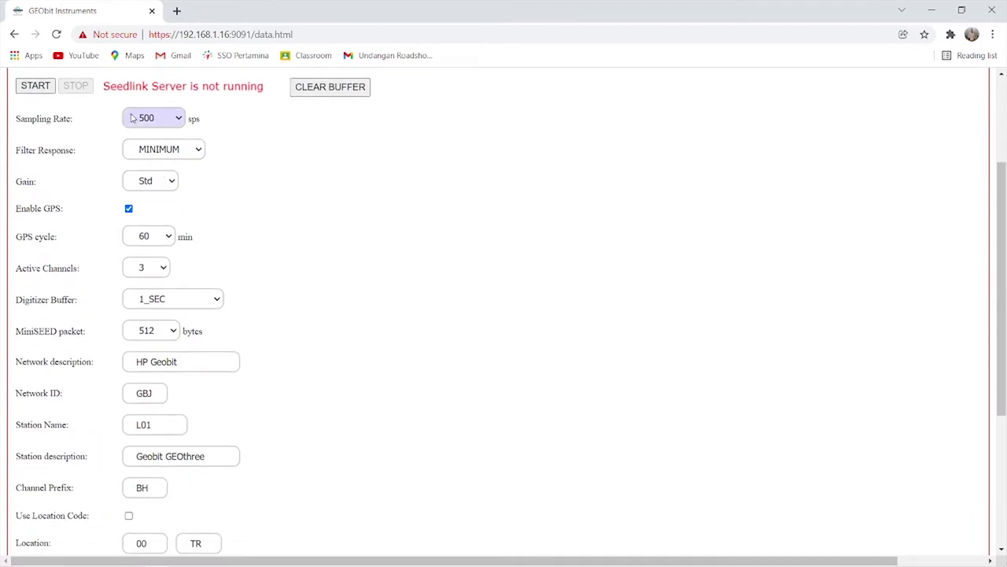
click(176, 120)
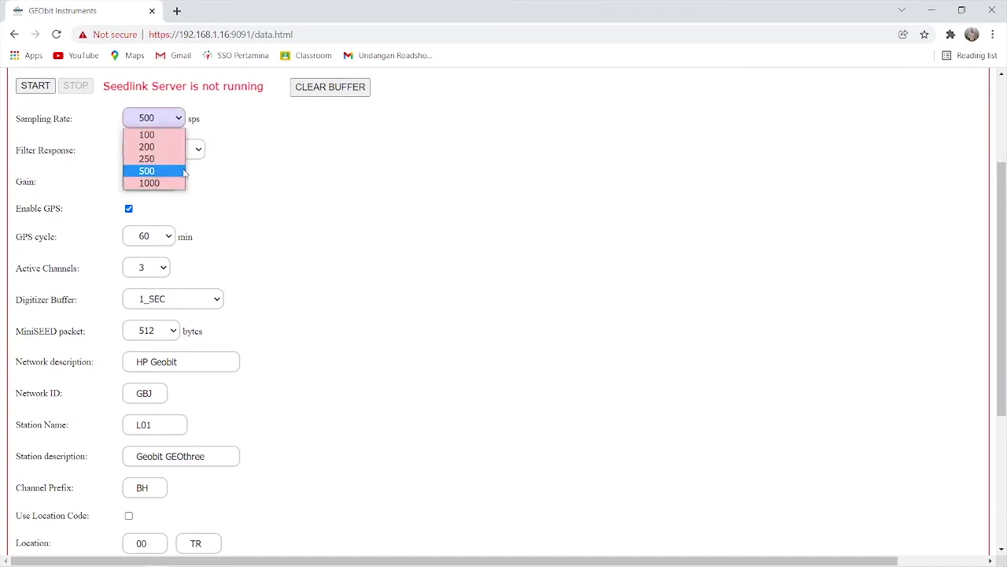
click(177, 171)
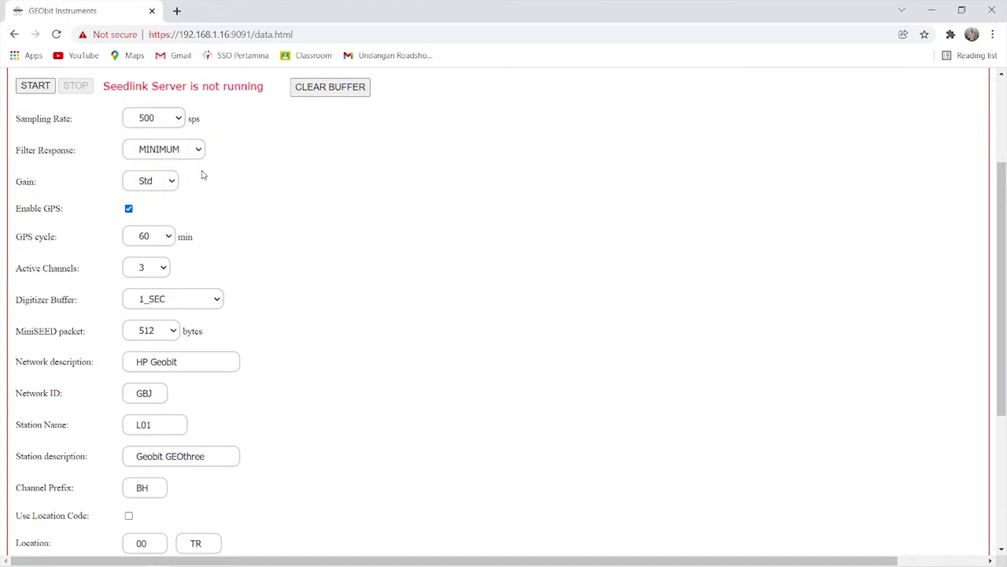
scroll(201, 174, down, 1)
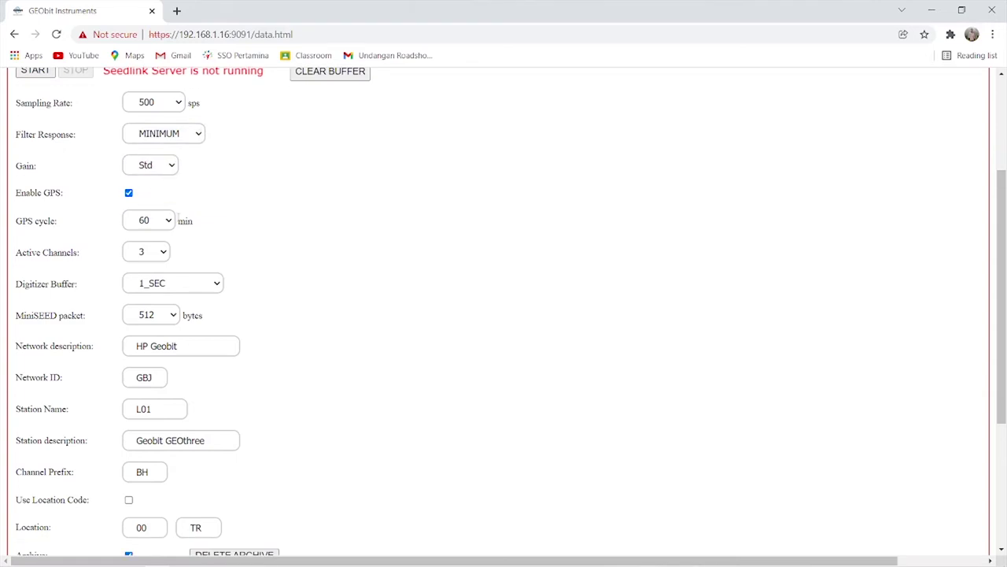
click(162, 222)
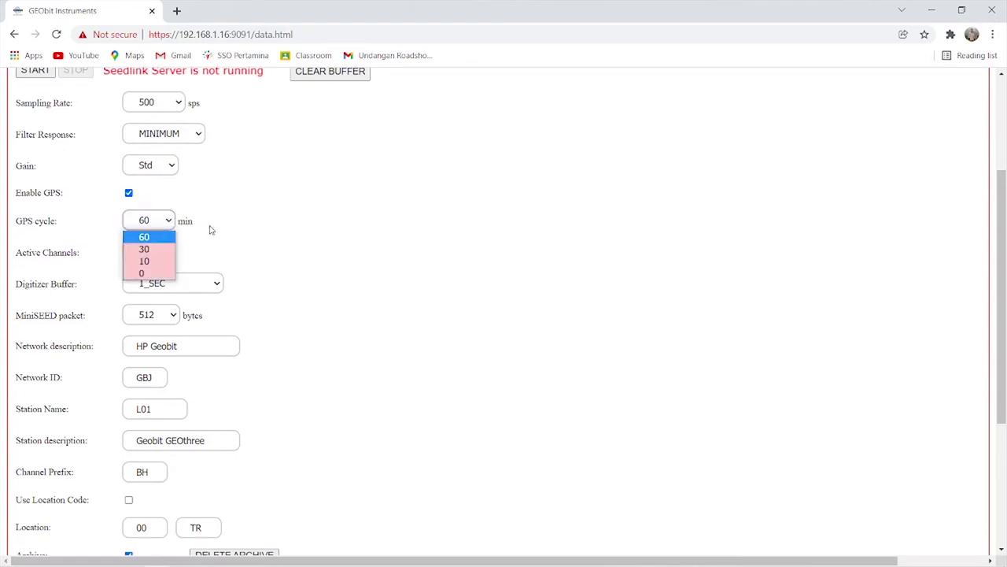
click(240, 236)
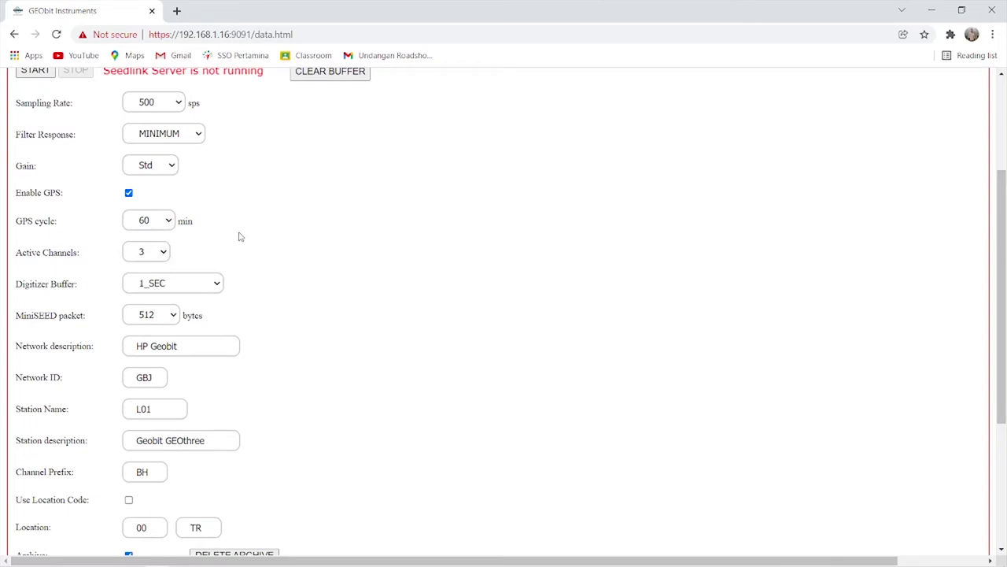
Check the GBJ Network ID and the Station Name fields.
scroll(240, 236, down, 1)
scroll(240, 236, down, 1)
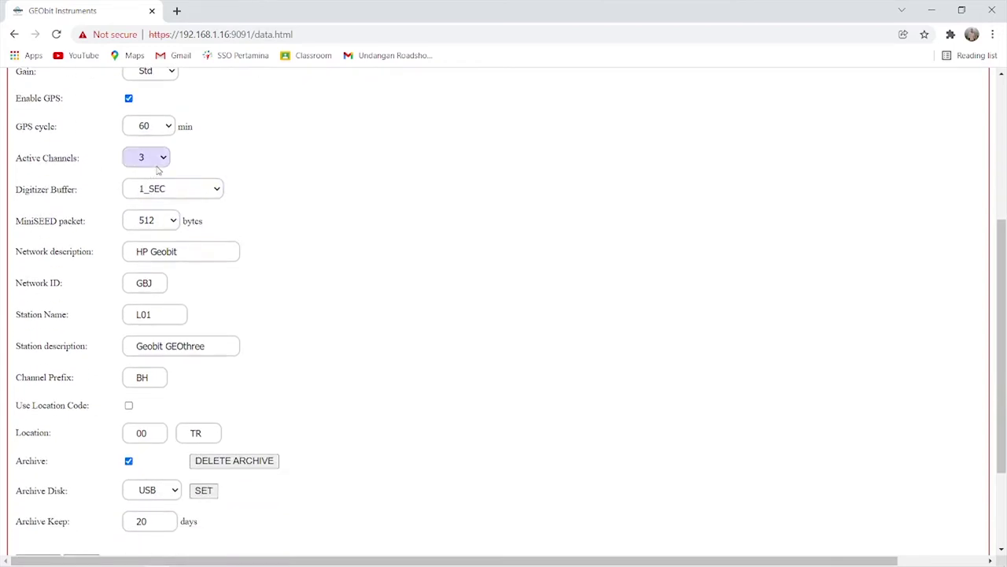
scroll(201, 305, down, 1)
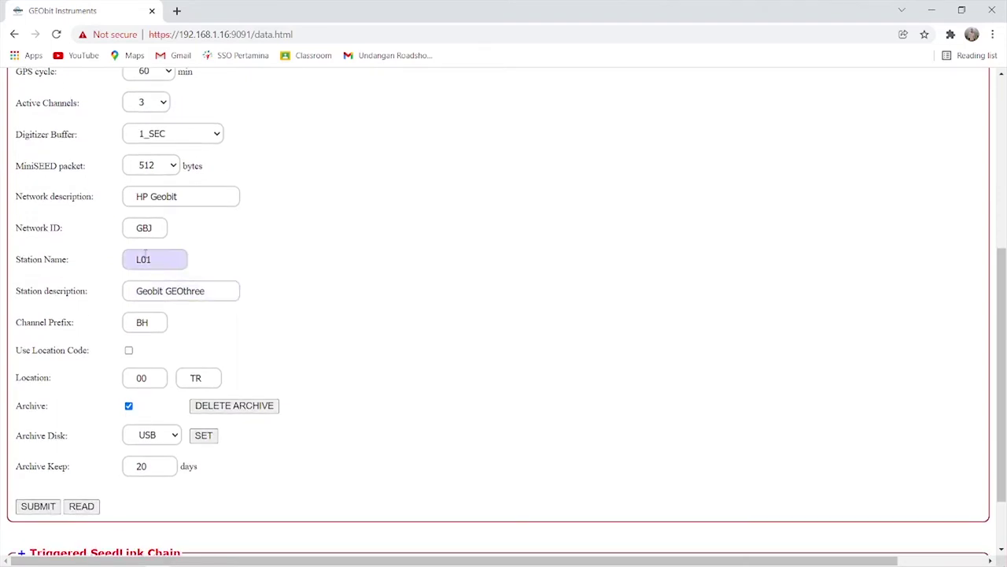
click(155, 229)
drag(155, 229, 131, 227)
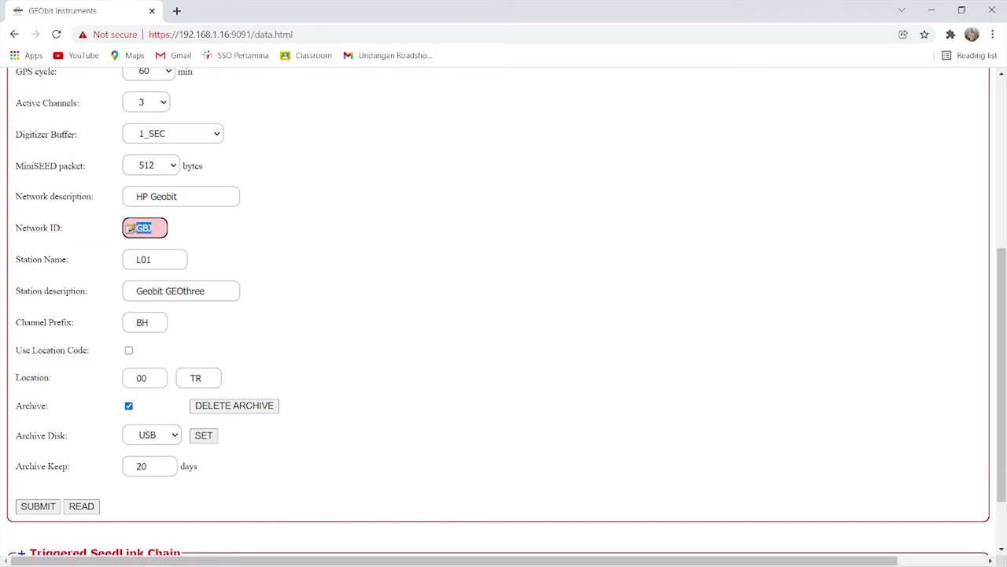
click(144, 229)
click(153, 262)
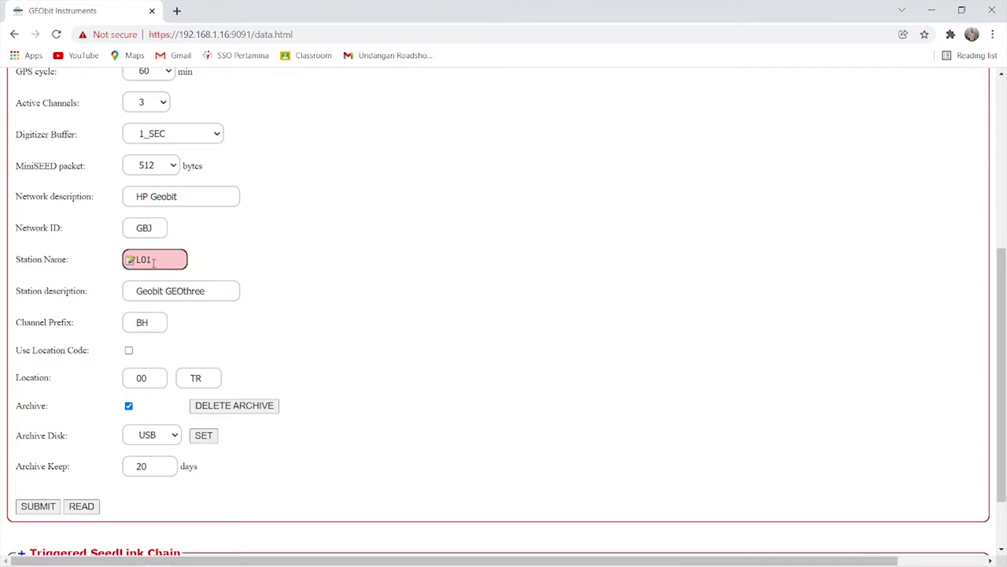
Keep USB as the archive disk and submit the digitizer and stream settings.
scroll(158, 264, down, 1)
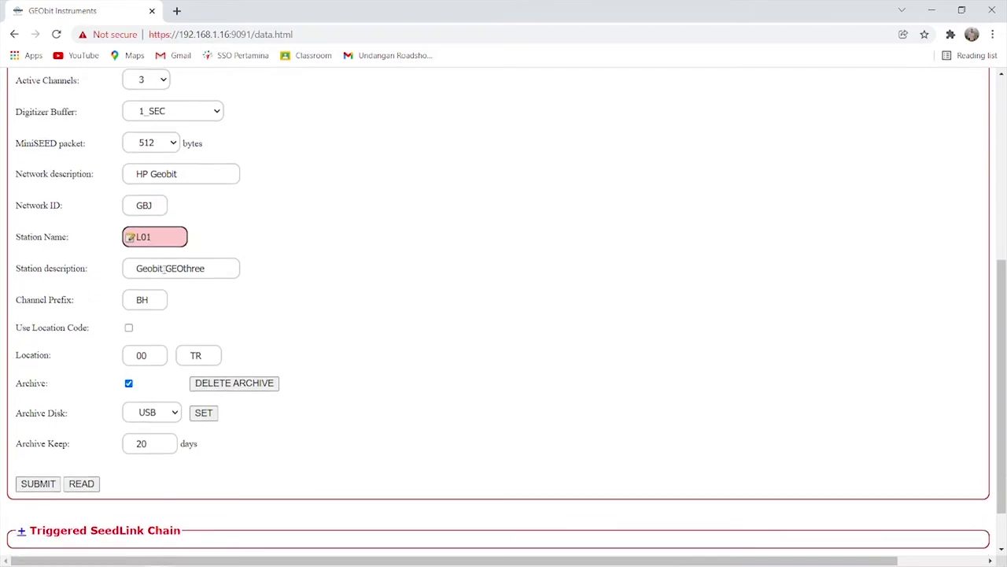
scroll(164, 268, down, 1)
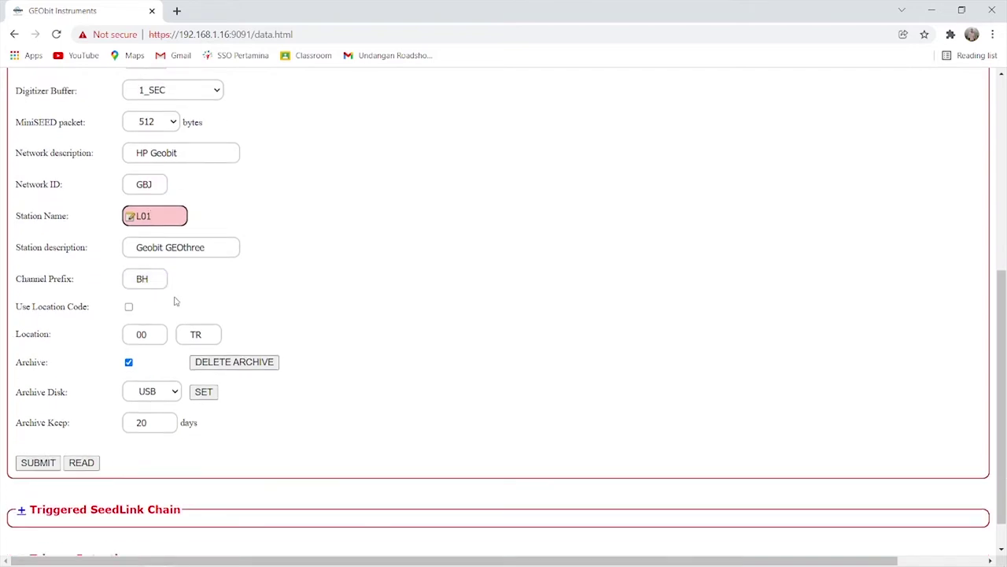
scroll(176, 301, down, 1)
scroll(175, 301, down, 1)
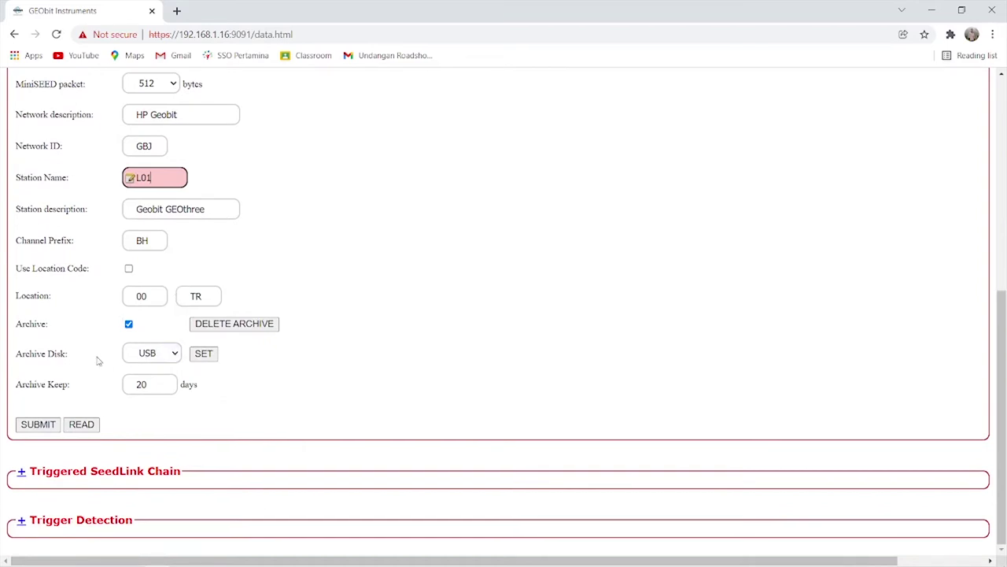
click(167, 363)
click(167, 364)
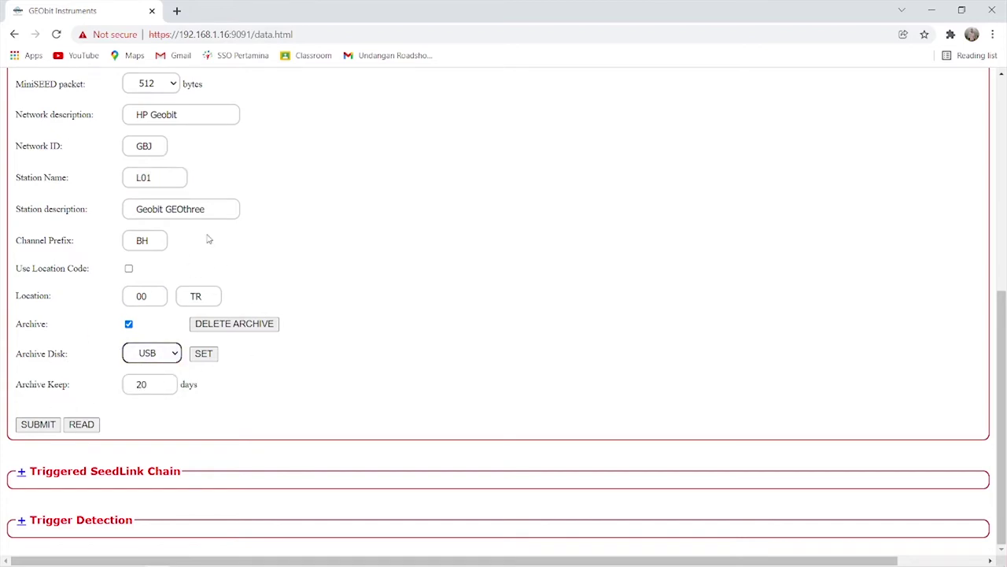
scroll(208, 239, up, 4)
scroll(209, 239, down, 2)
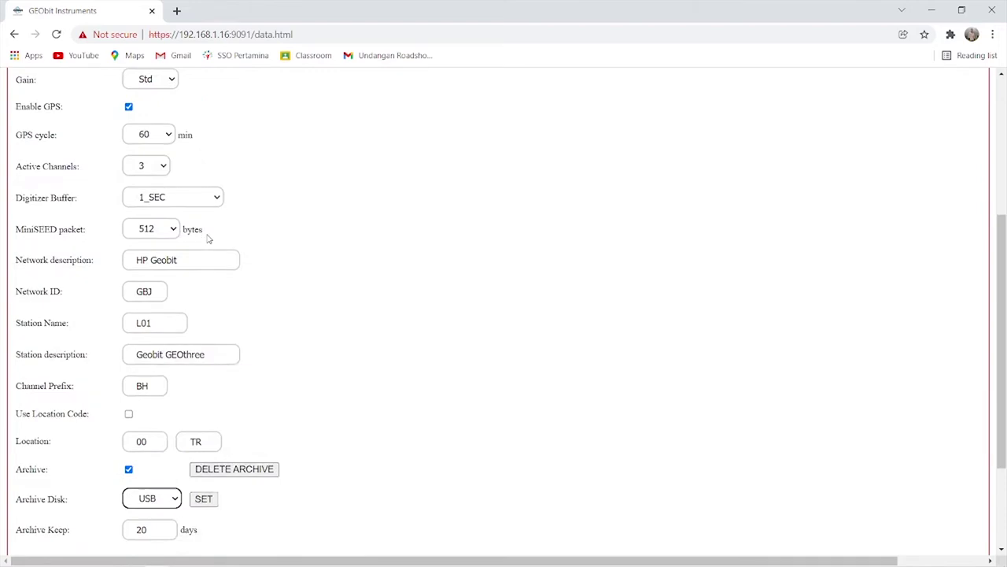
scroll(209, 239, down, 2)
click(33, 423)
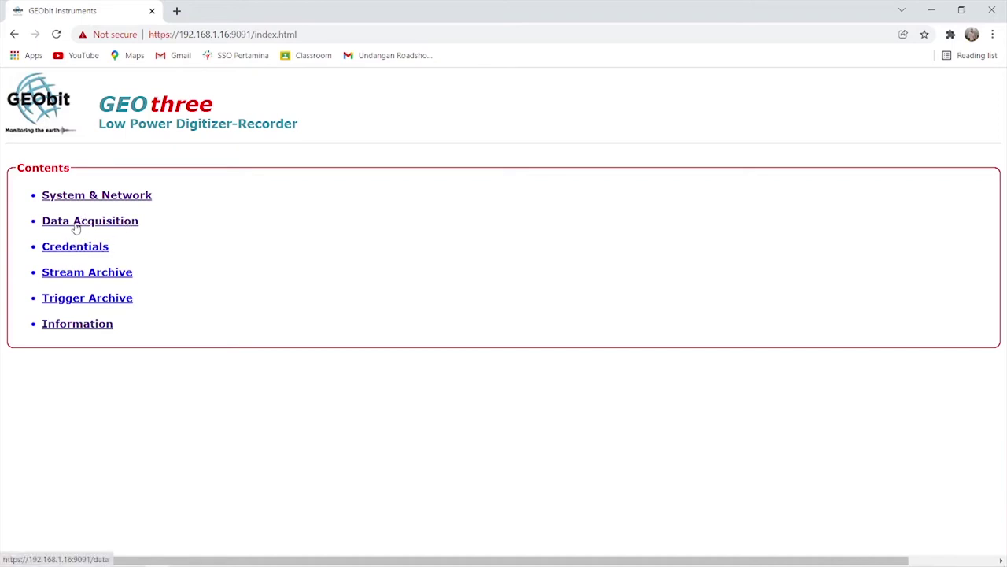
Open Data Acquisition and press START on the SeedLink stream server.
click(67, 225)
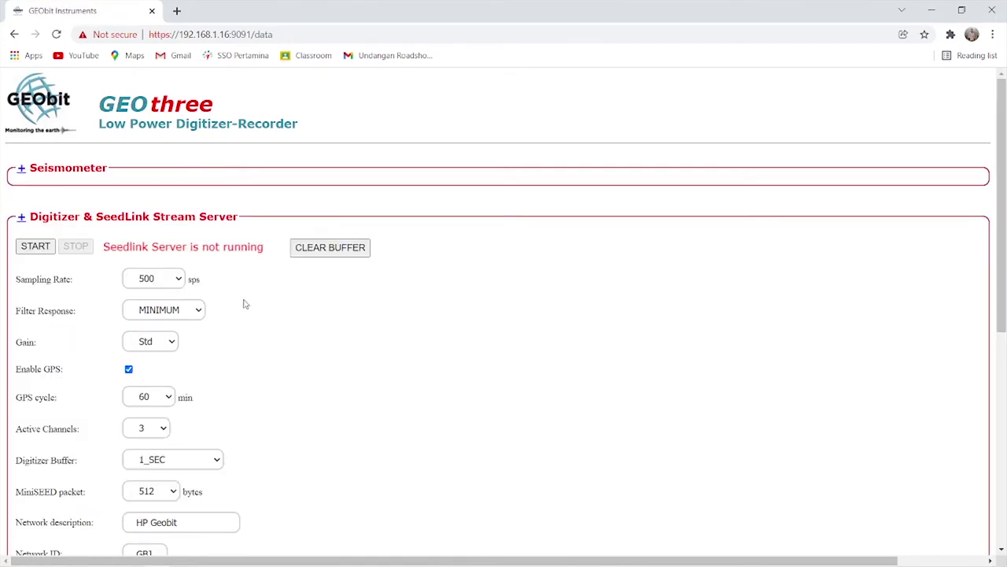
scroll(254, 319, down, 3)
scroll(254, 319, down, 2)
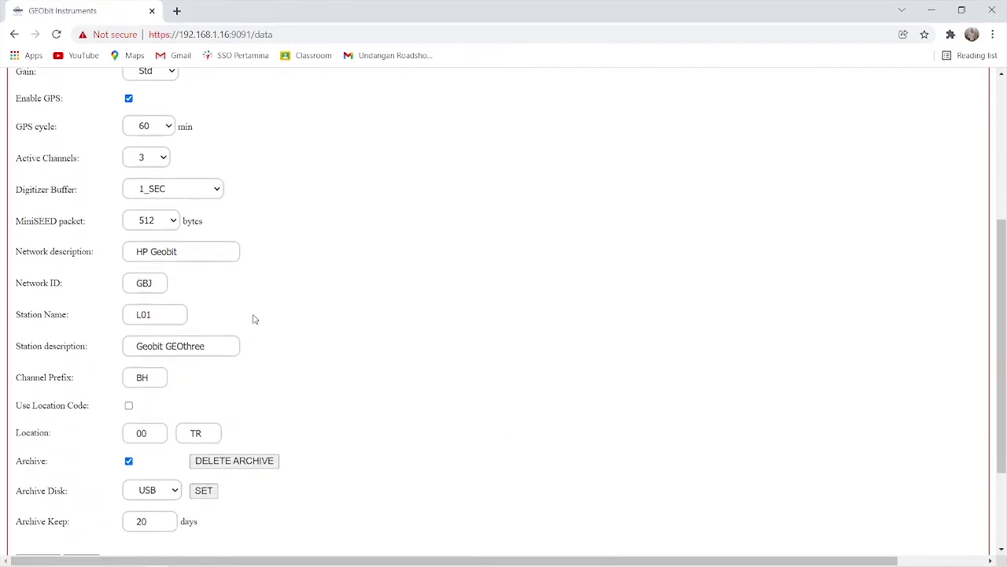
scroll(189, 230, up, 1)
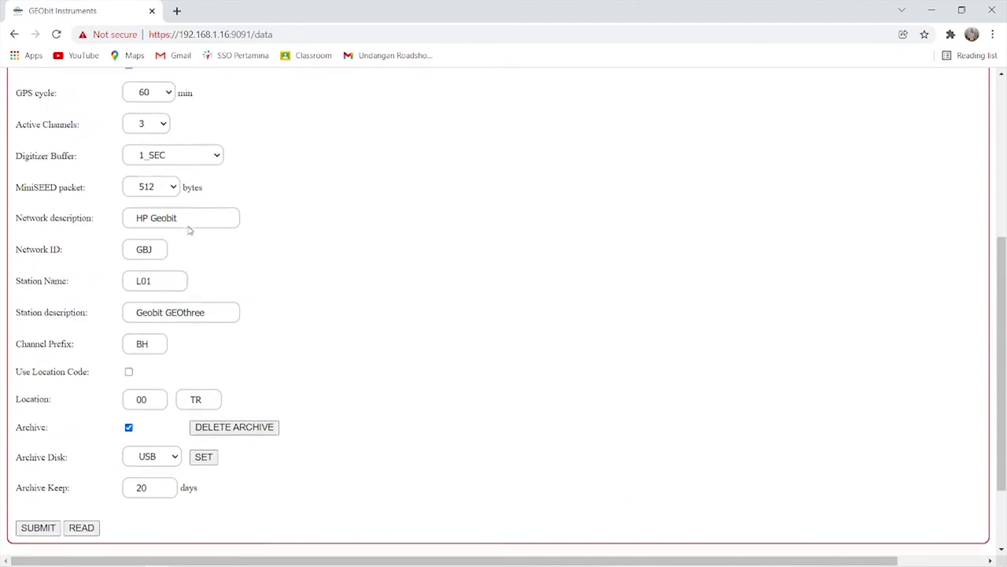
scroll(188, 230, down, 1)
scroll(189, 230, up, 4)
scroll(189, 229, up, 2)
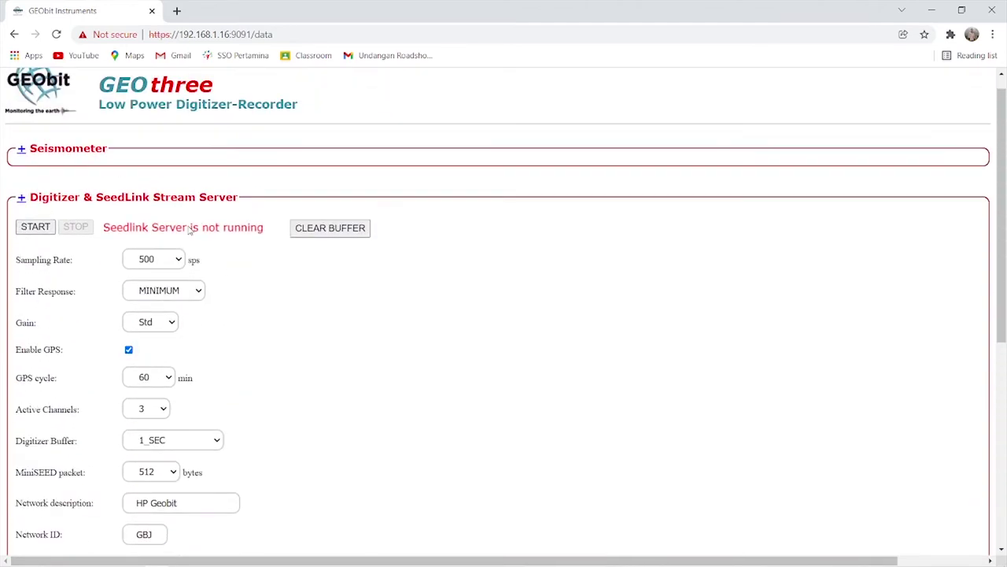
click(35, 227)
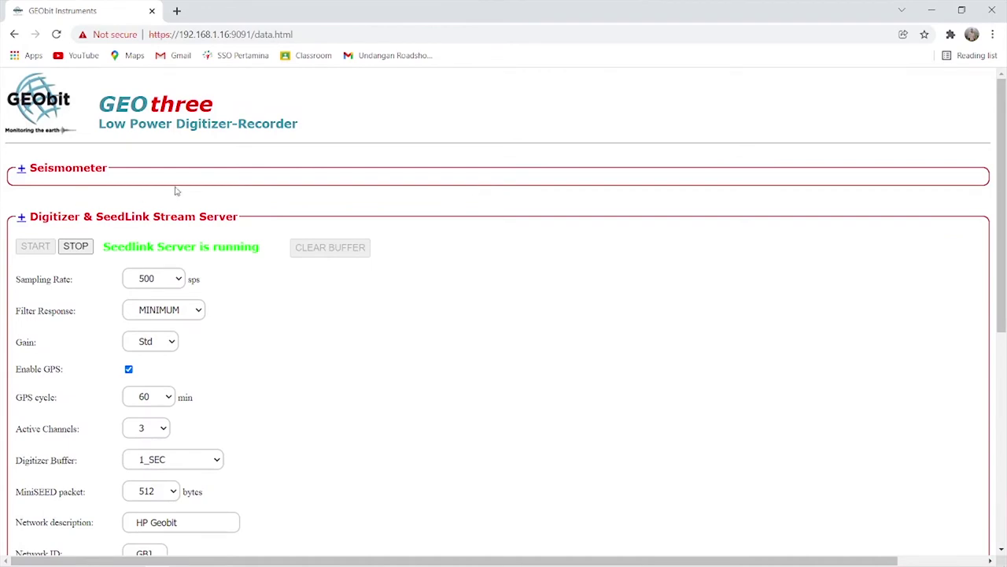
Check that the server reports running, then return to the Contents page.
scroll(246, 270, down, 1)
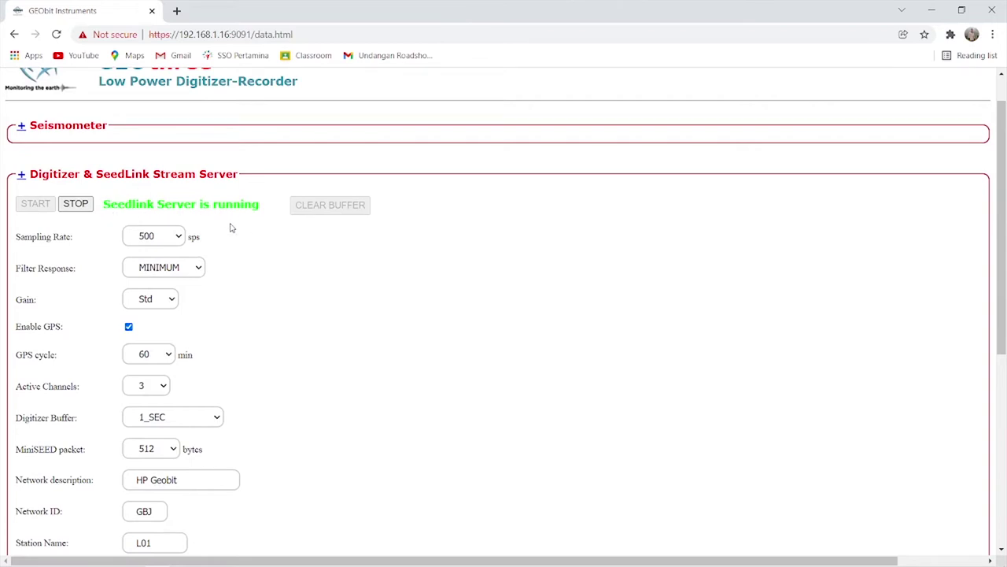
scroll(229, 225, down, 4)
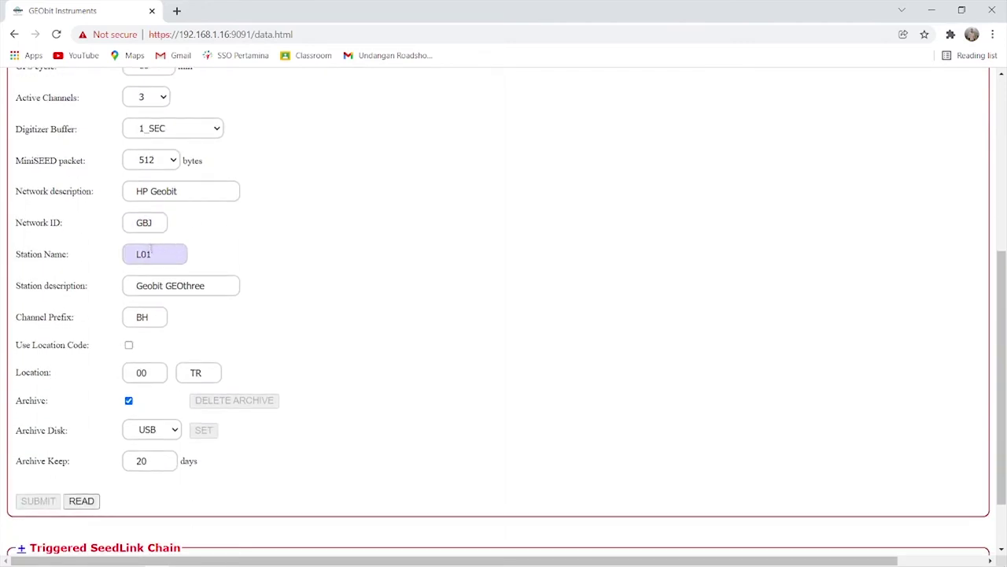
scroll(162, 253, up, 5)
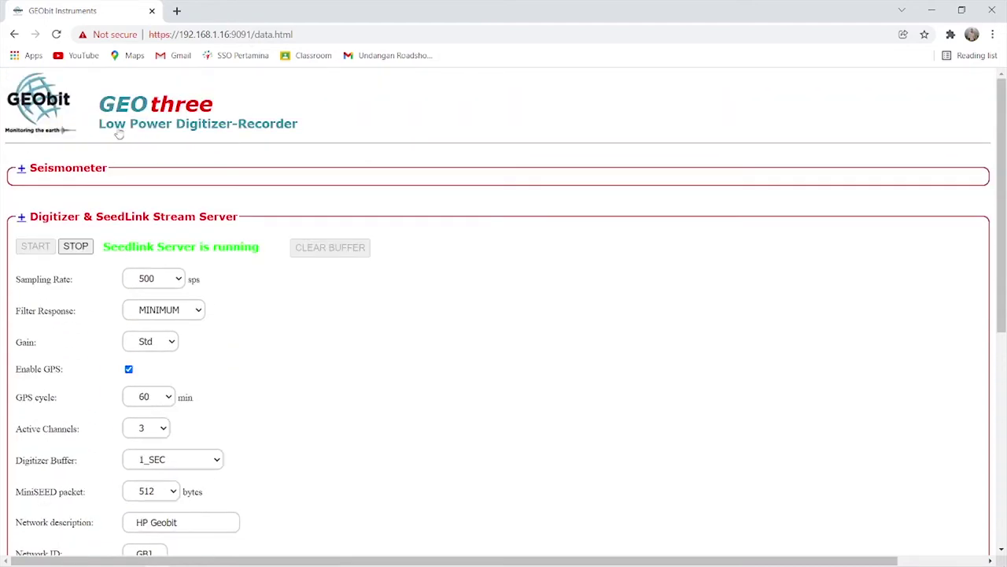
click(132, 124)
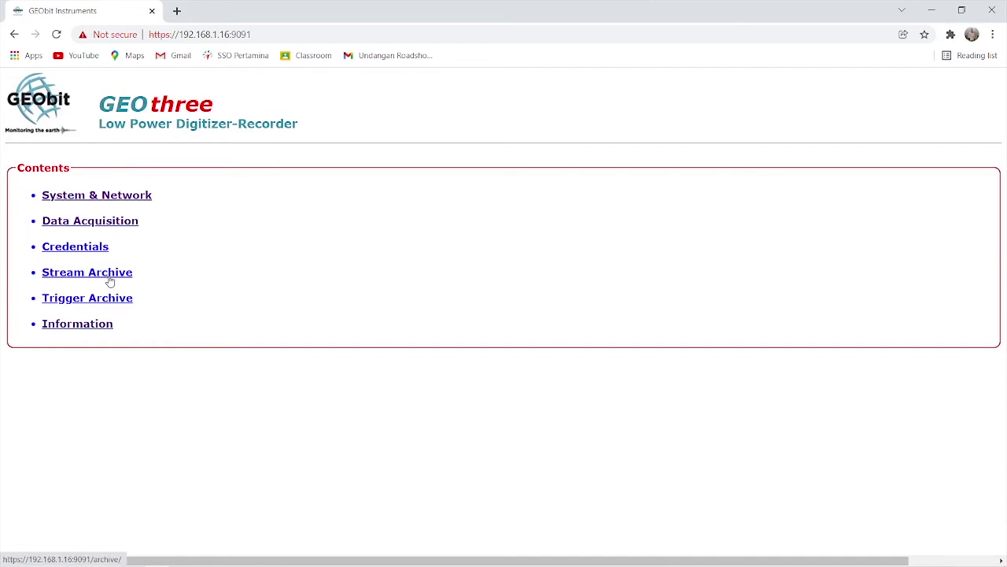
Browse Stream Archive to 2021/GB/L01 (AE1–AE4, BHE, BHN, BHZ channels), then go back to Contents.
click(97, 277)
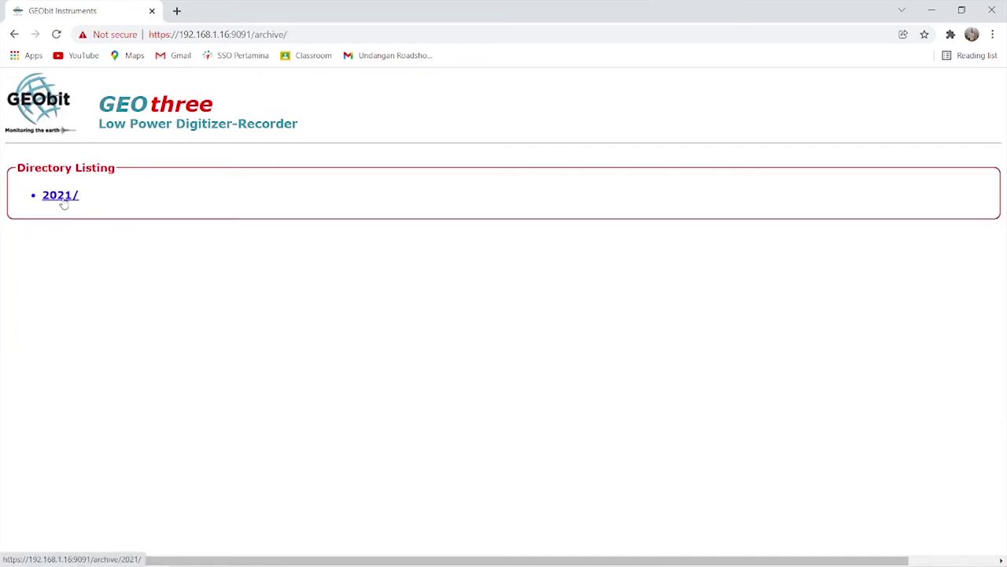
click(62, 196)
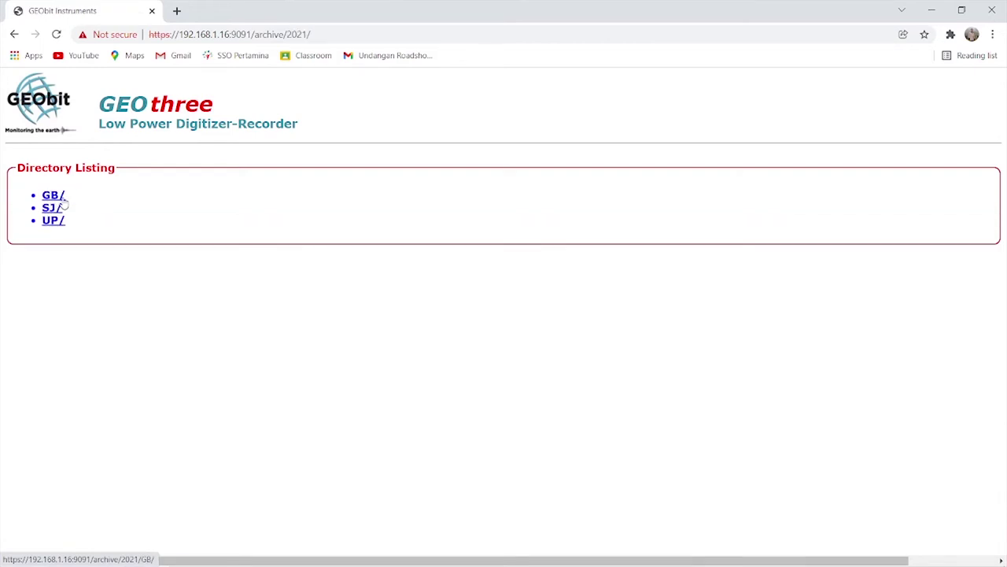
click(55, 197)
click(63, 198)
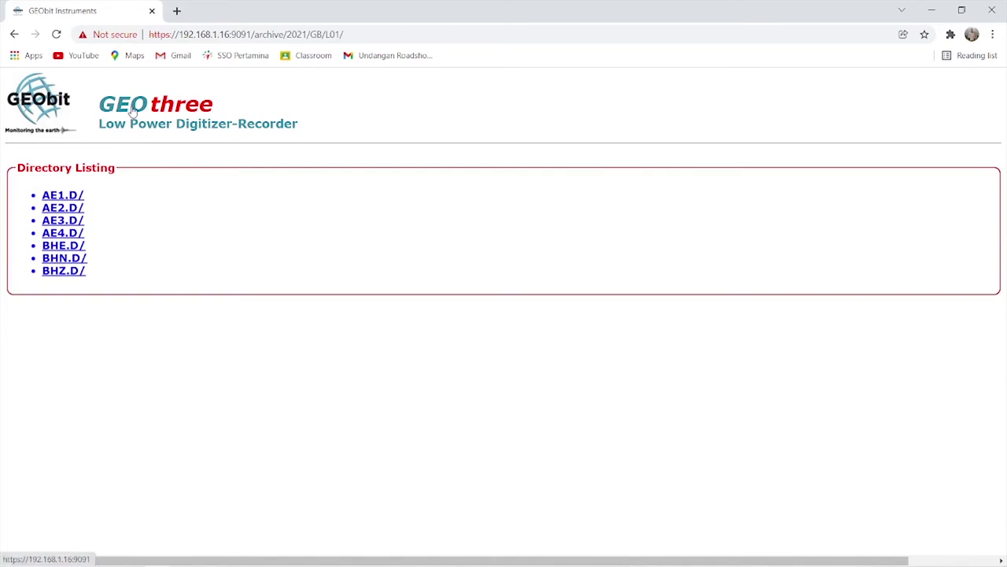
click(174, 114)
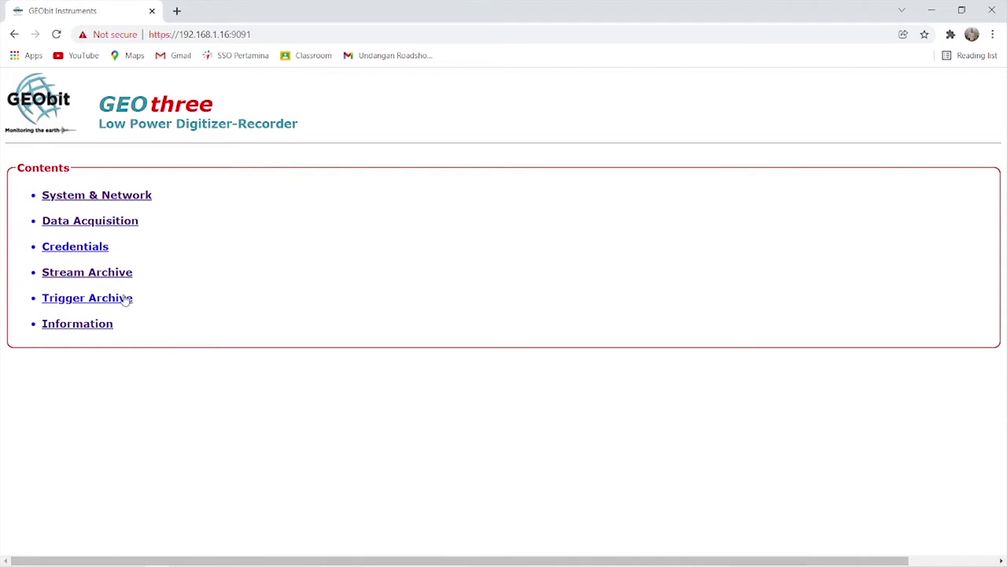
Browse File Explorer to C:\Users\SeisGram2K and launch SeisGram2K70.
mouse_move(151, 562)
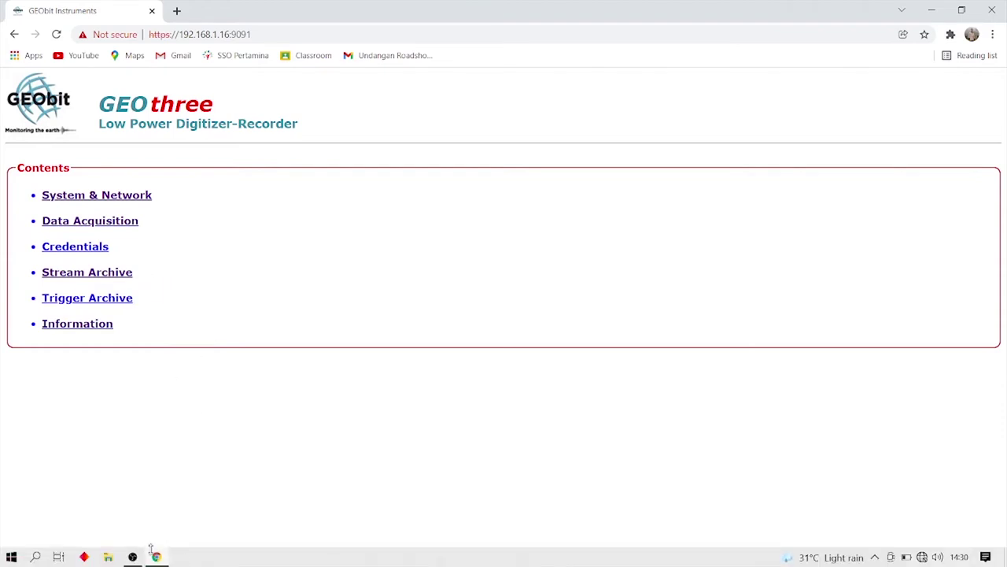
click(110, 556)
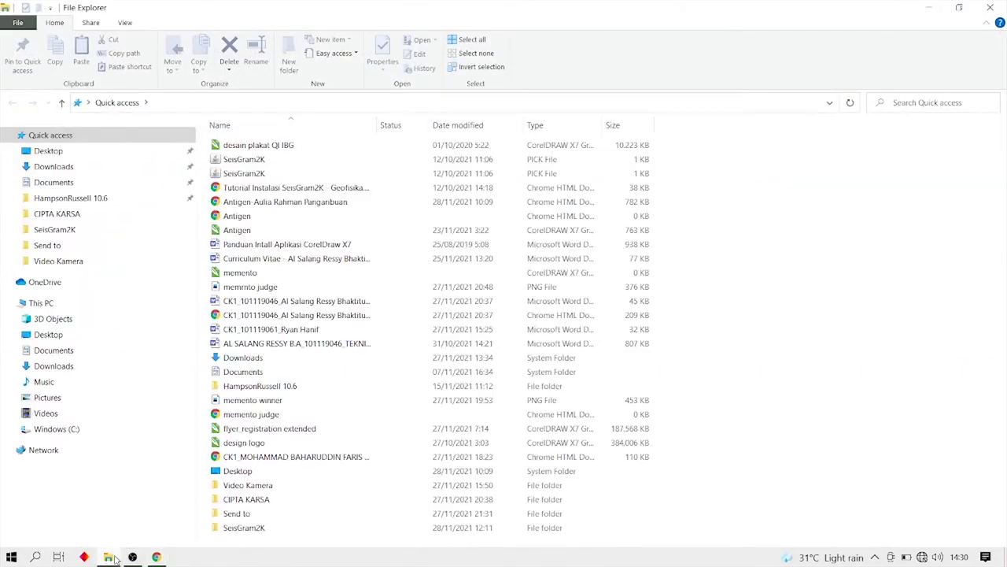
click(74, 429)
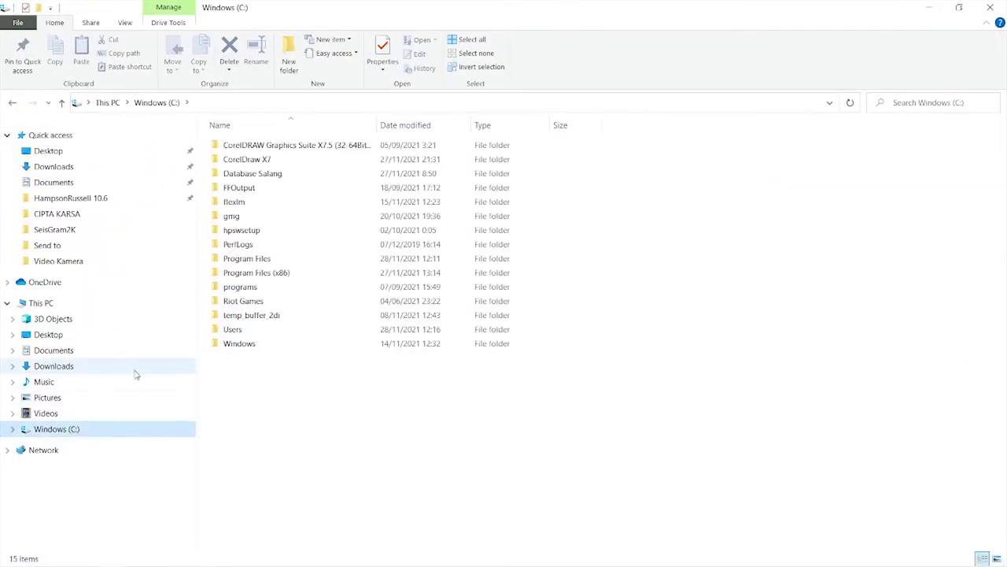
double_click(245, 334)
double_click(255, 175)
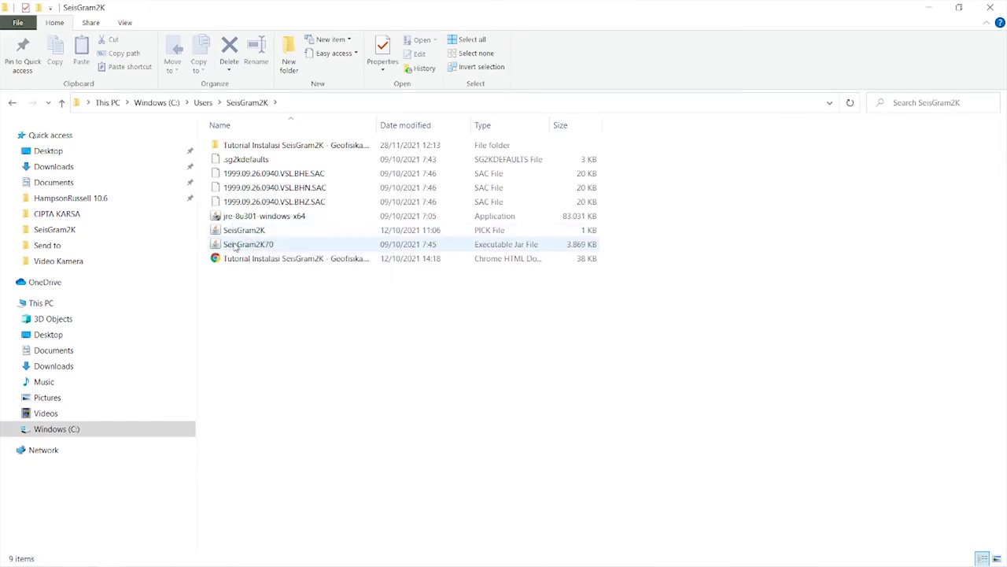
click(234, 246)
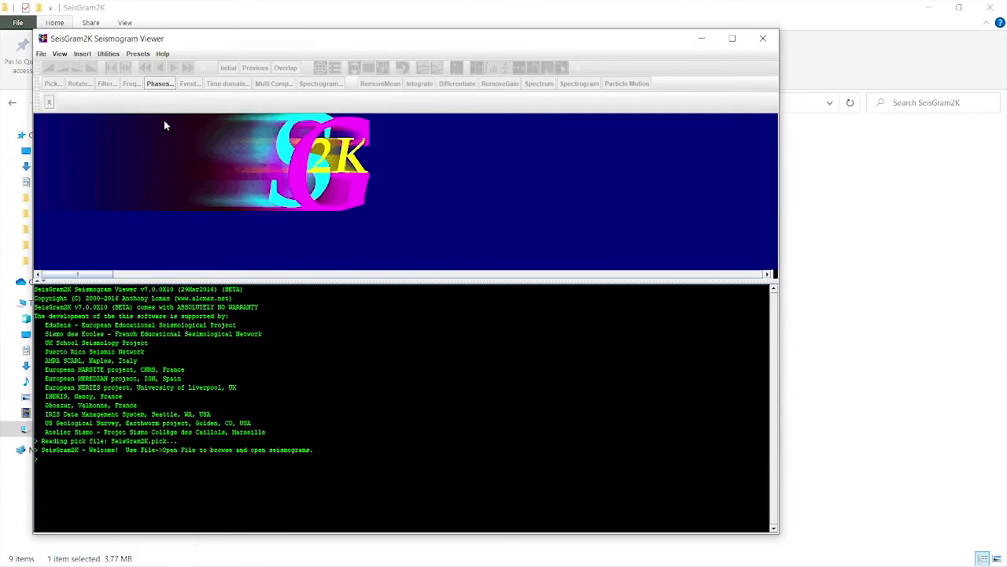
Maximize the viewer and open the SeedLink Monitor dialog for server 192.168.1.16:18000, station GBJ L01.
click(733, 38)
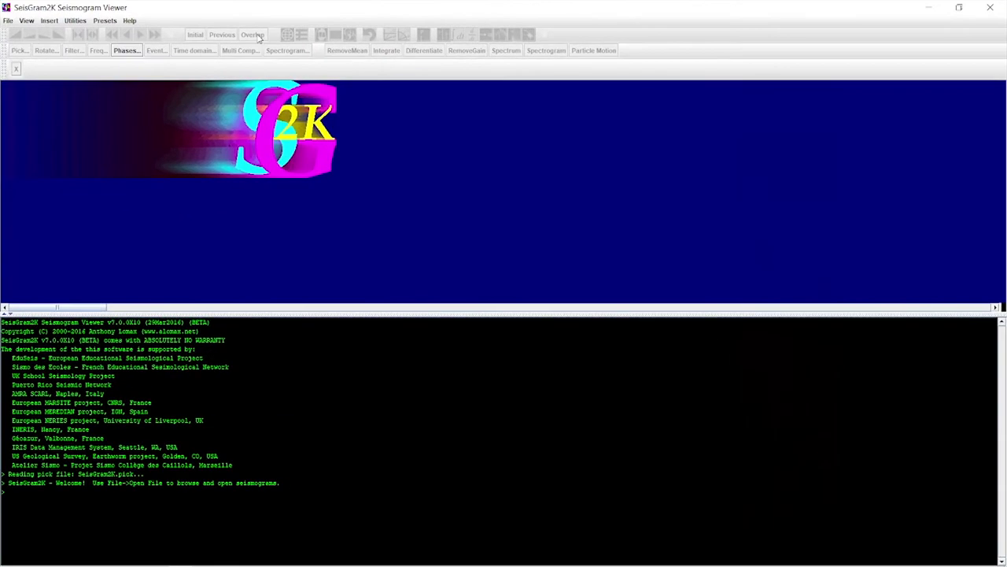
click(9, 22)
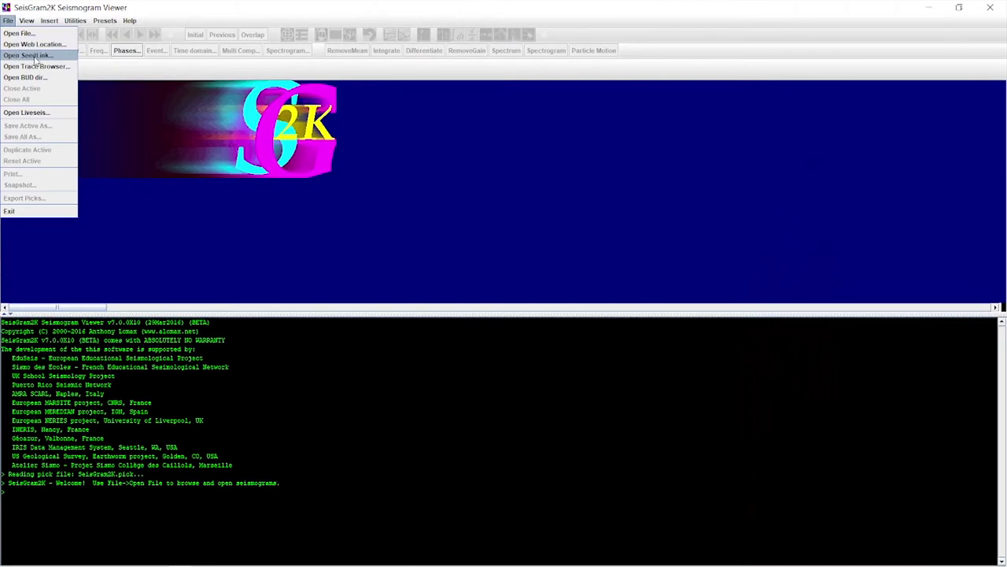
click(29, 55)
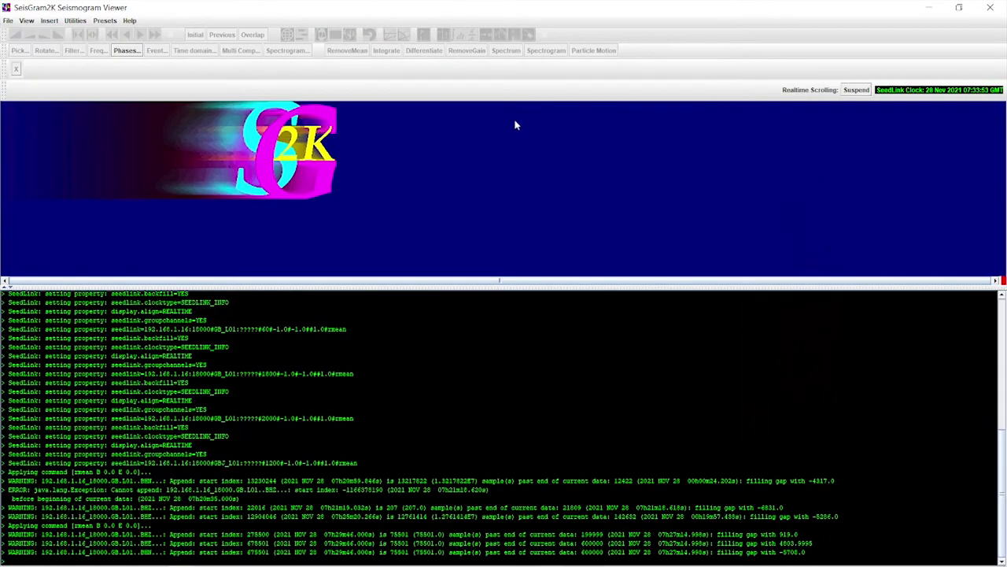
click(10, 22)
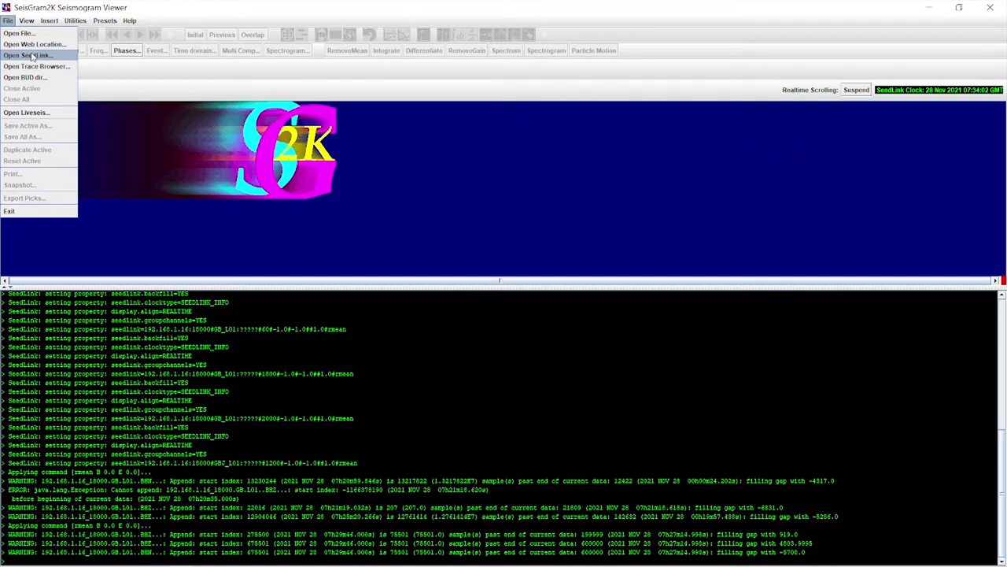
click(32, 56)
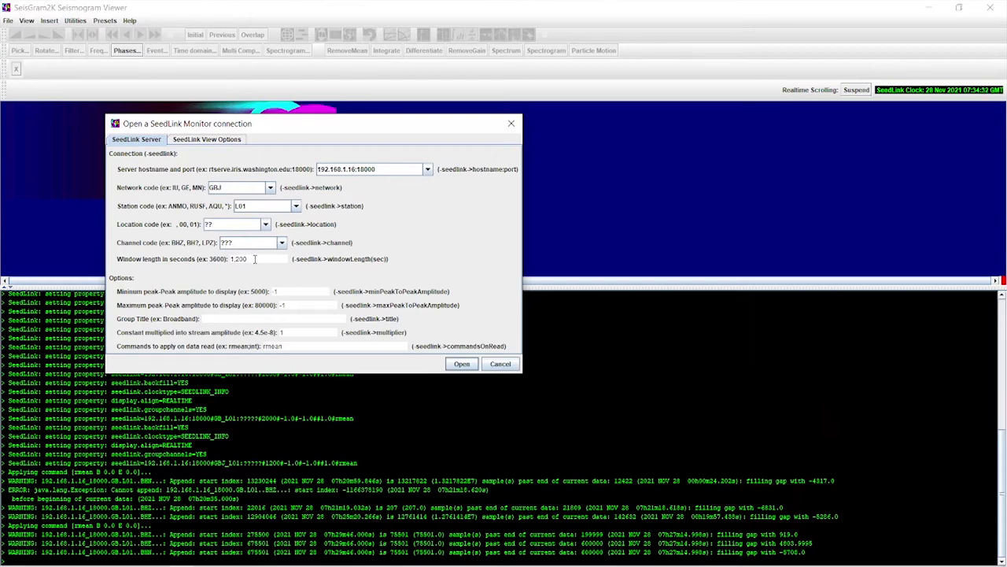
Connect to the SeedLink stream and close the AE1–AE4 panel, leaving live BHZ, BHN, BHE traces.
drag(254, 259, 237, 259)
click(462, 364)
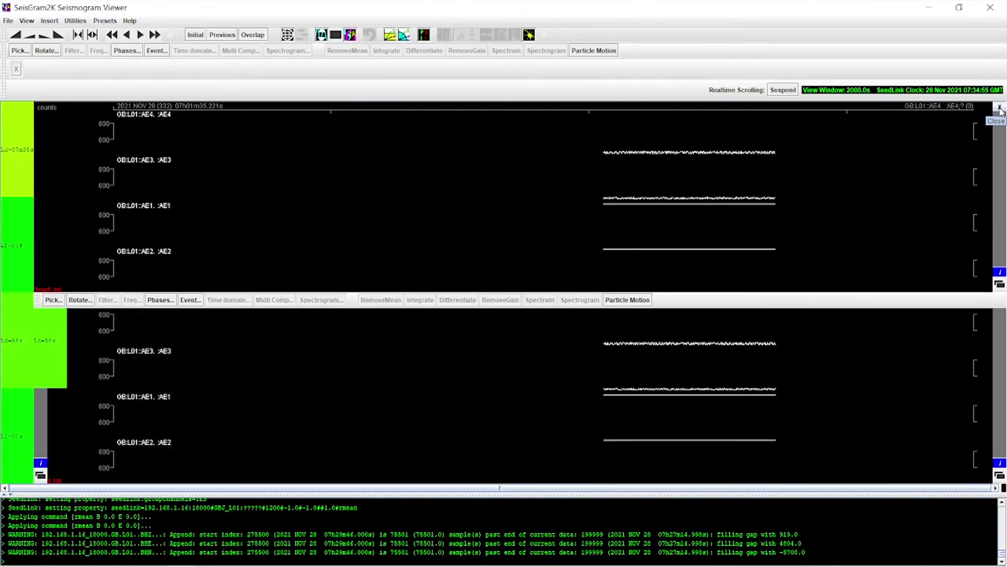
click(1000, 107)
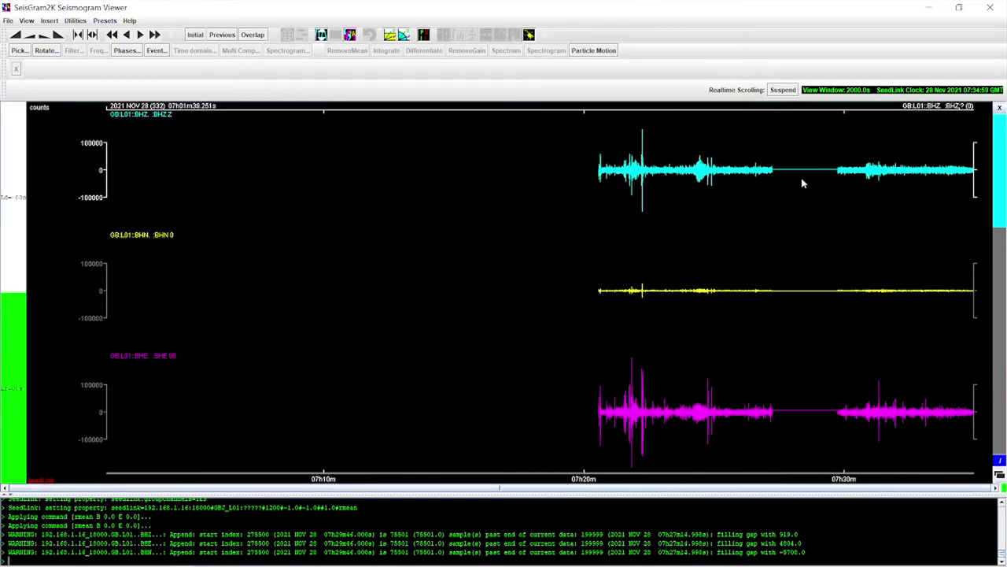
click(736, 246)
click(731, 284)
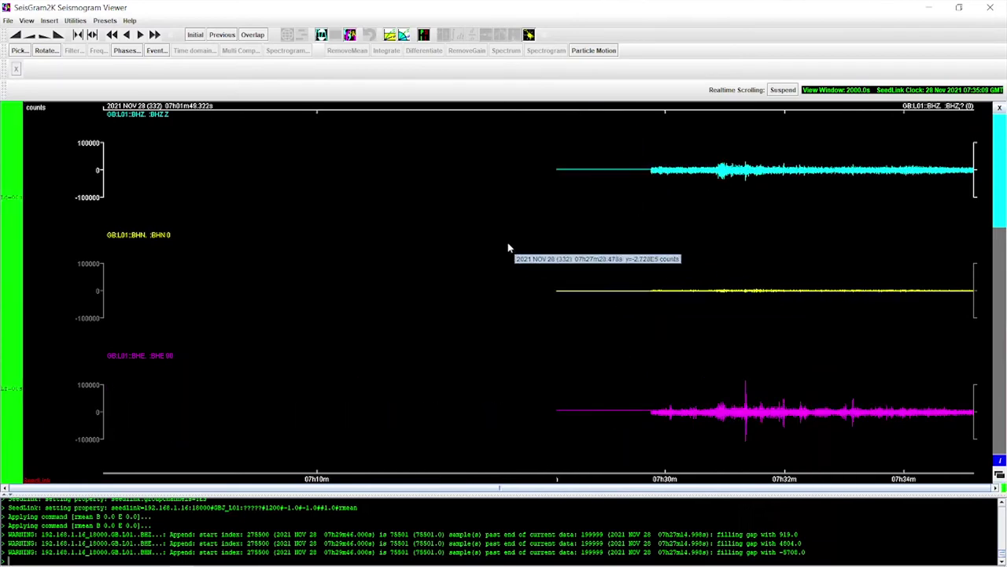
click(8, 21)
click(23, 58)
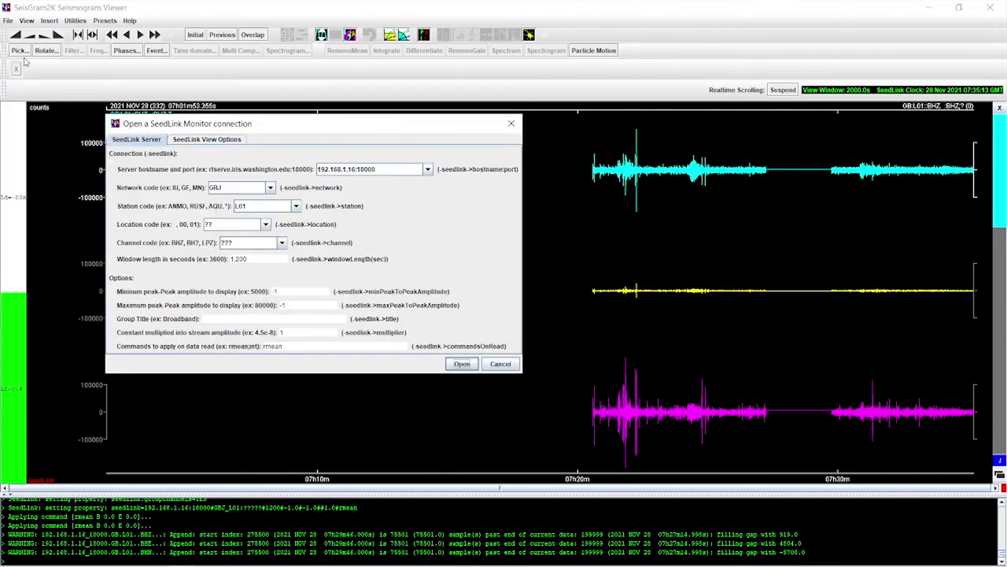
double_click(258, 260)
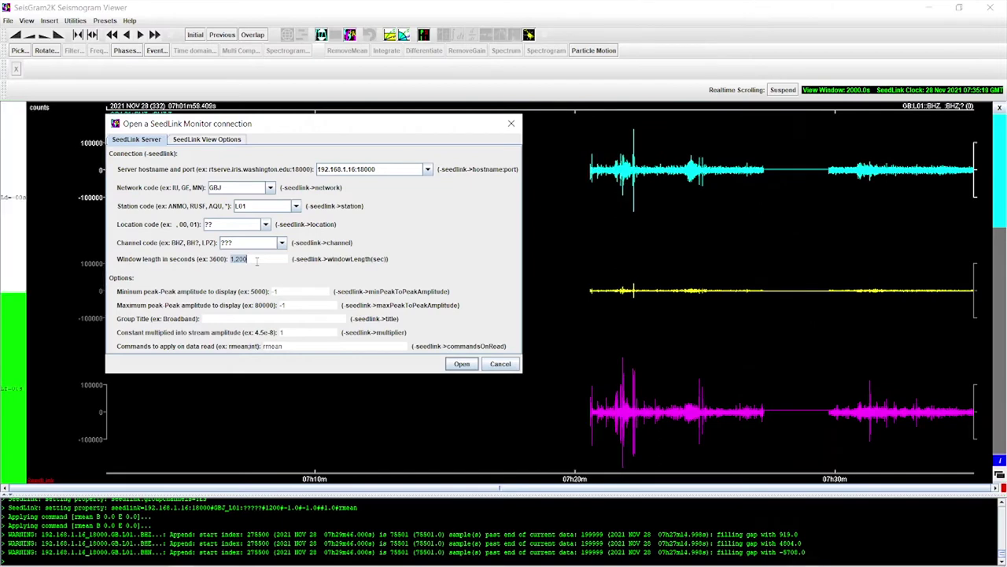
text(120)
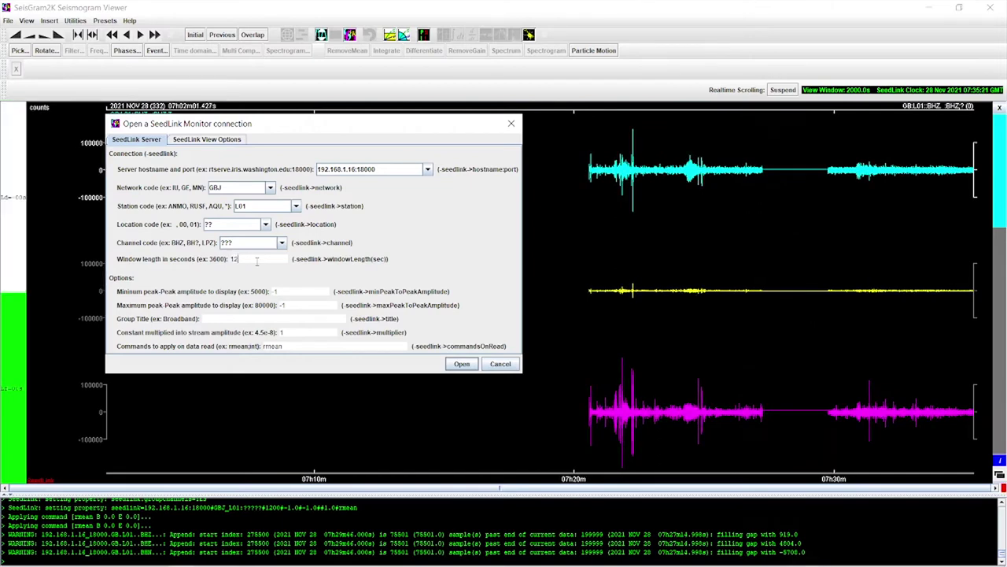
click(454, 364)
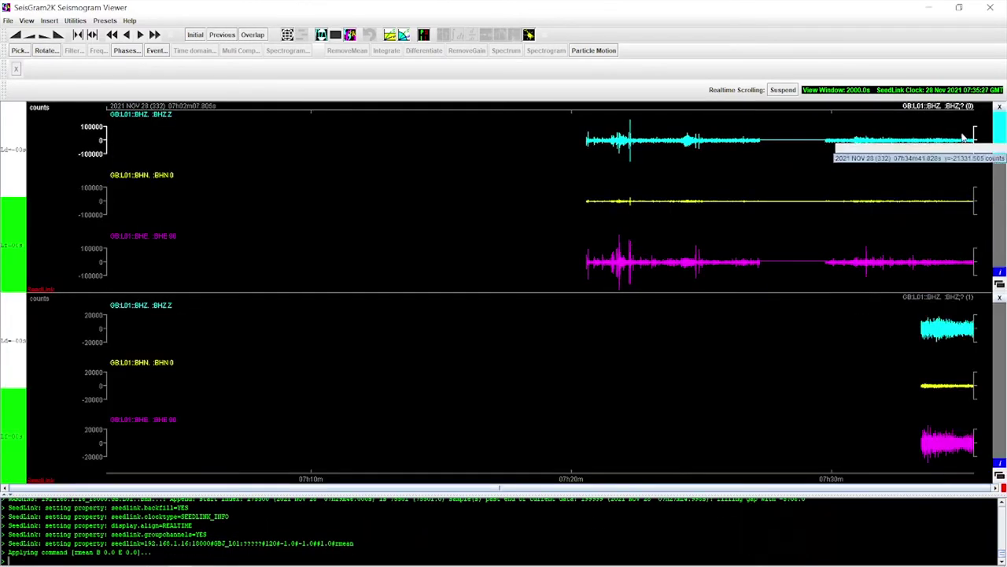
click(999, 107)
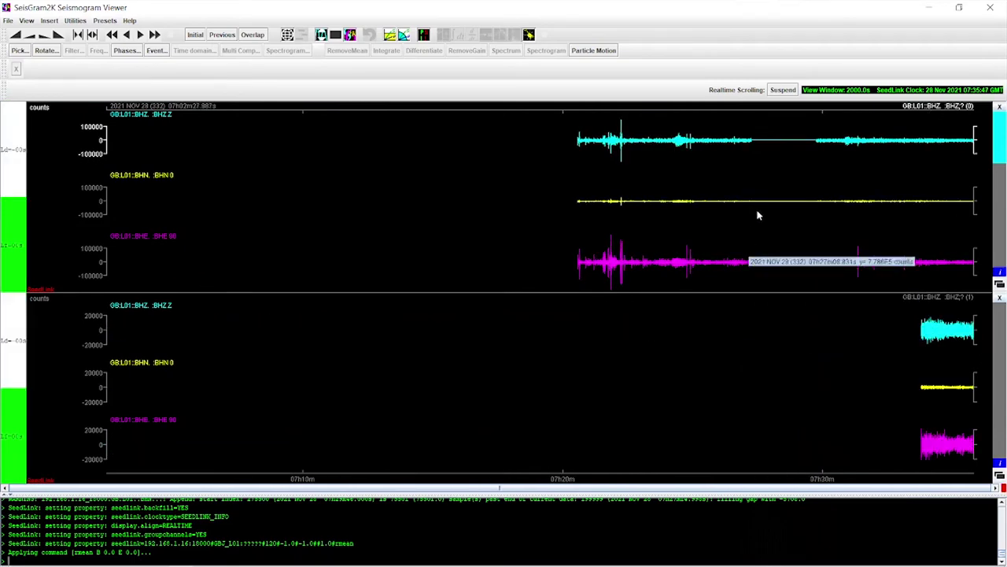
click(1000, 300)
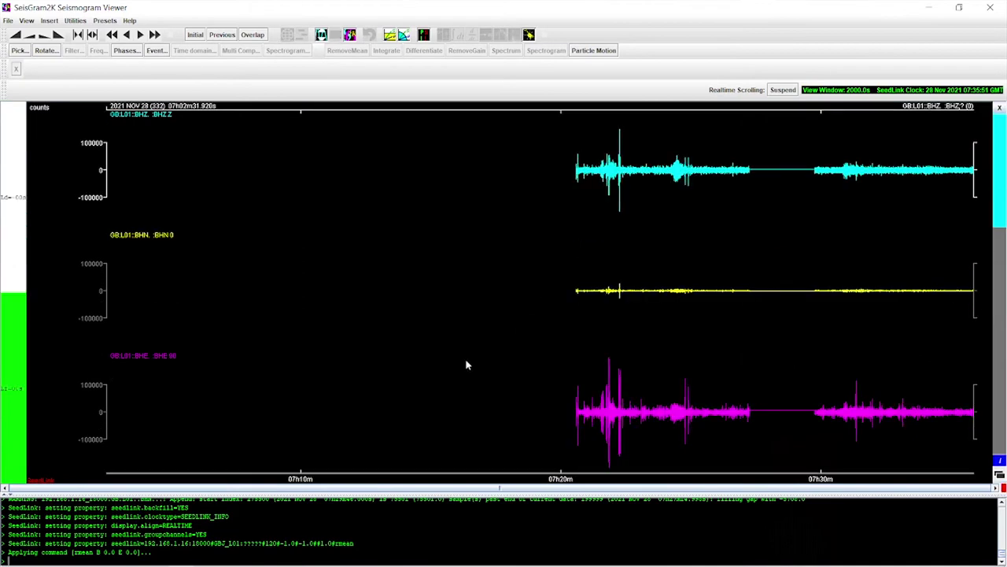
mouse_move(158, 562)
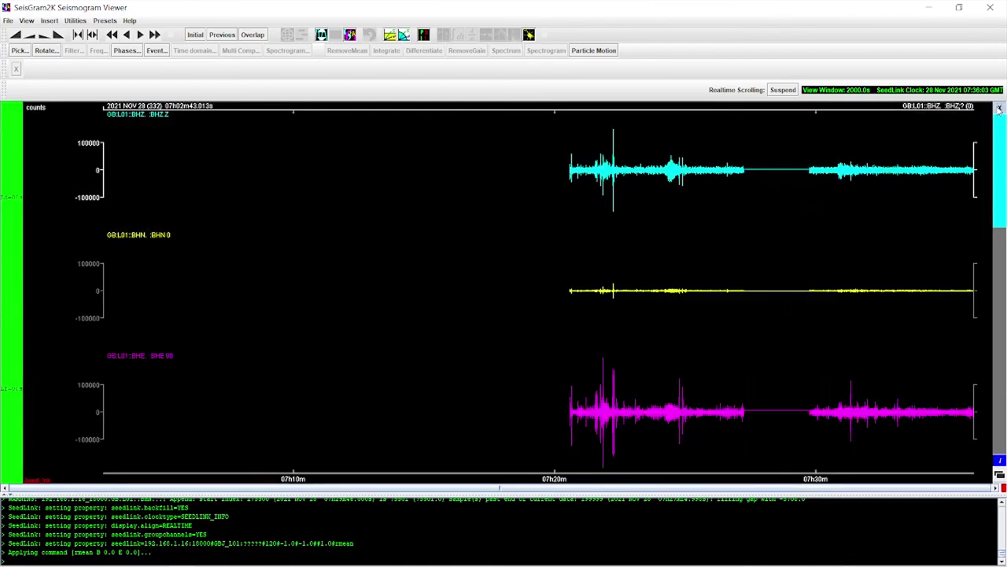
Close the SeisGram2K live monitor and return Chrome to the GEOthree contents page.
click(1000, 107)
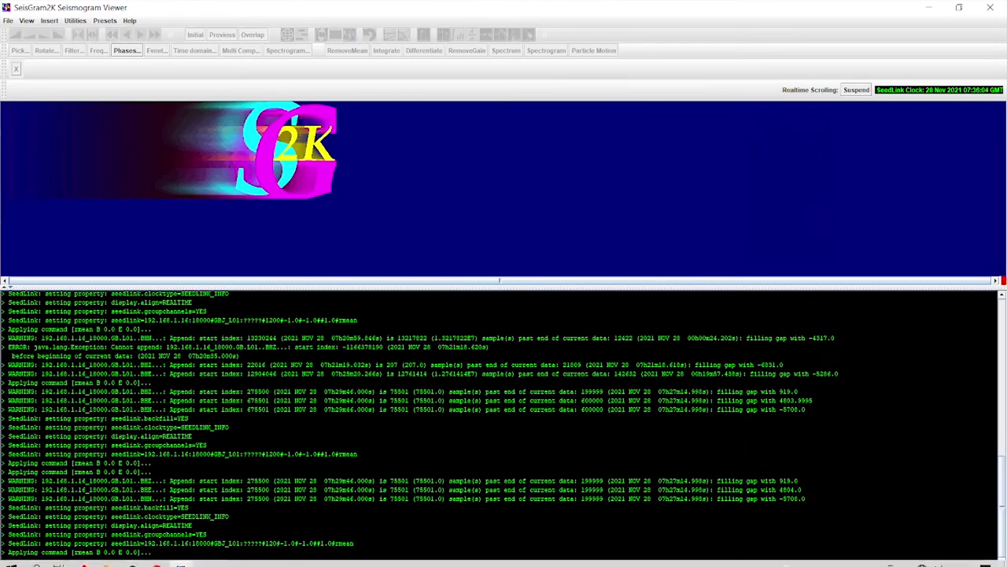
click(157, 557)
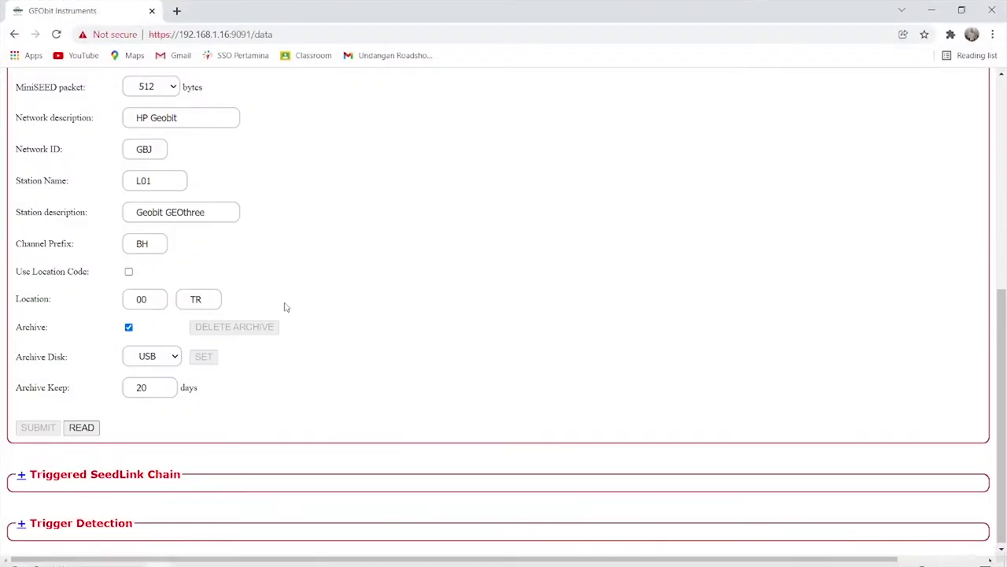
scroll(352, 257, up, 5)
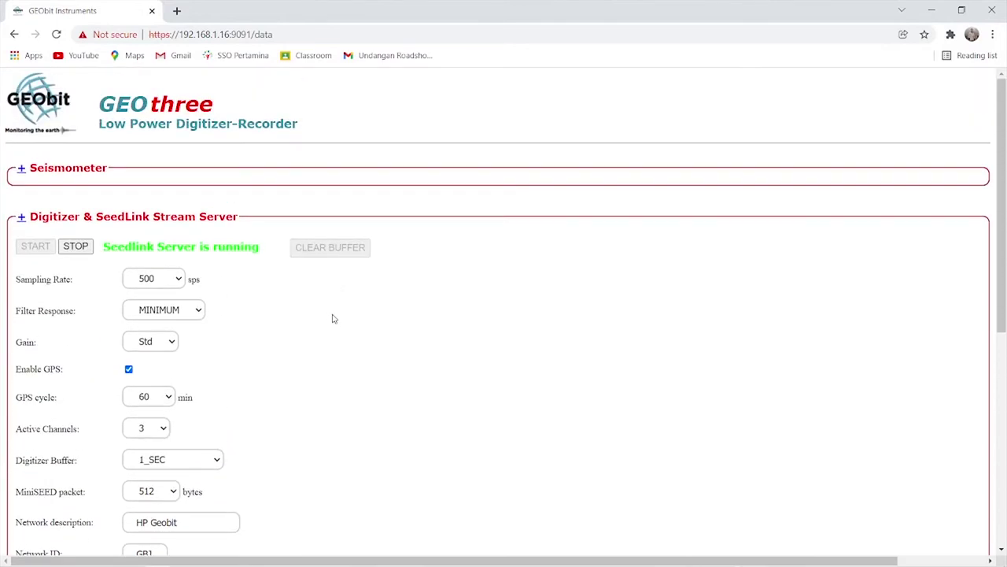
scroll(332, 317, down, 4)
scroll(311, 306, up, 2)
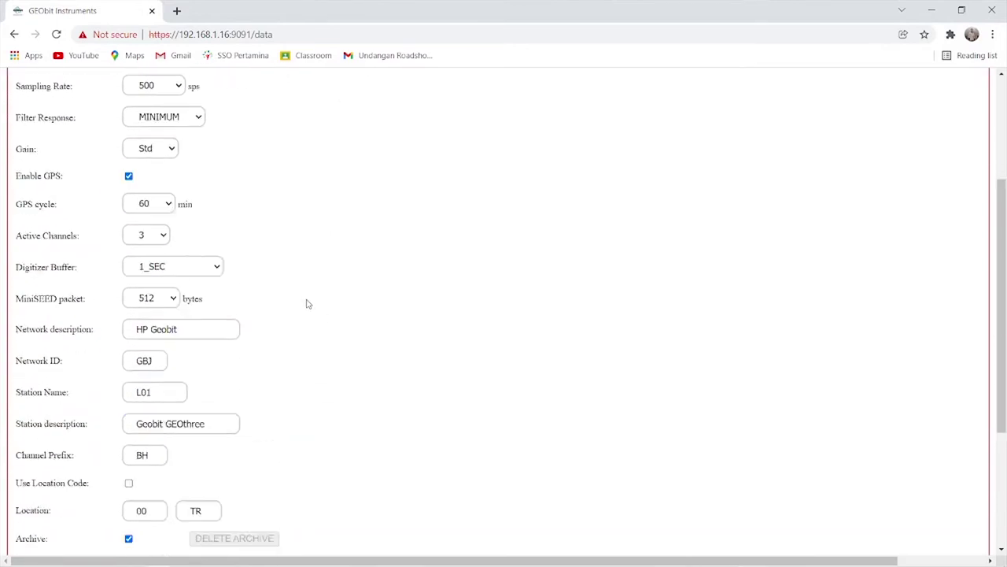
scroll(308, 303, up, 3)
click(166, 126)
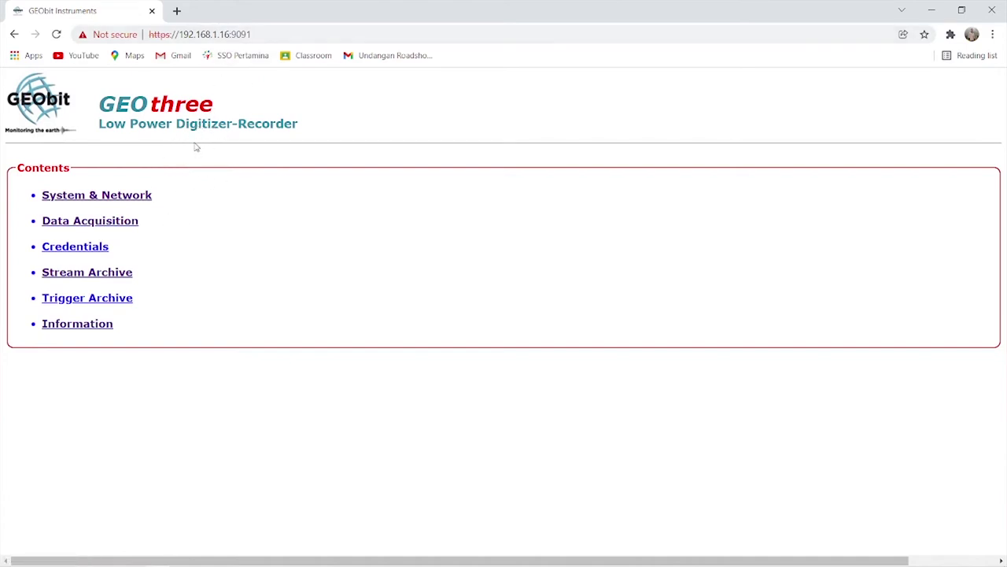
Stop the SeedLink server on the Data Acquisition page so it reports not running.
click(92, 229)
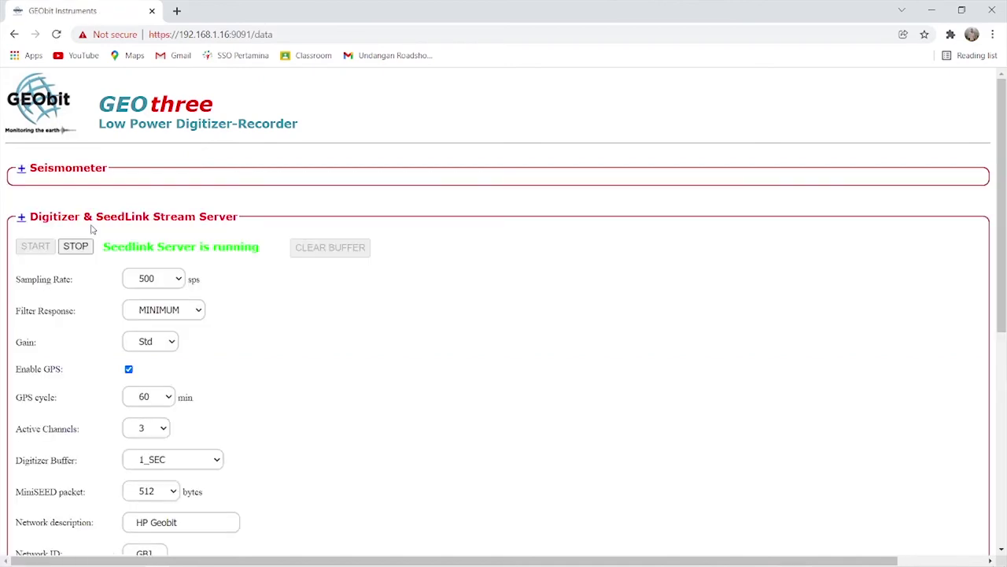
scroll(155, 238, down, 4)
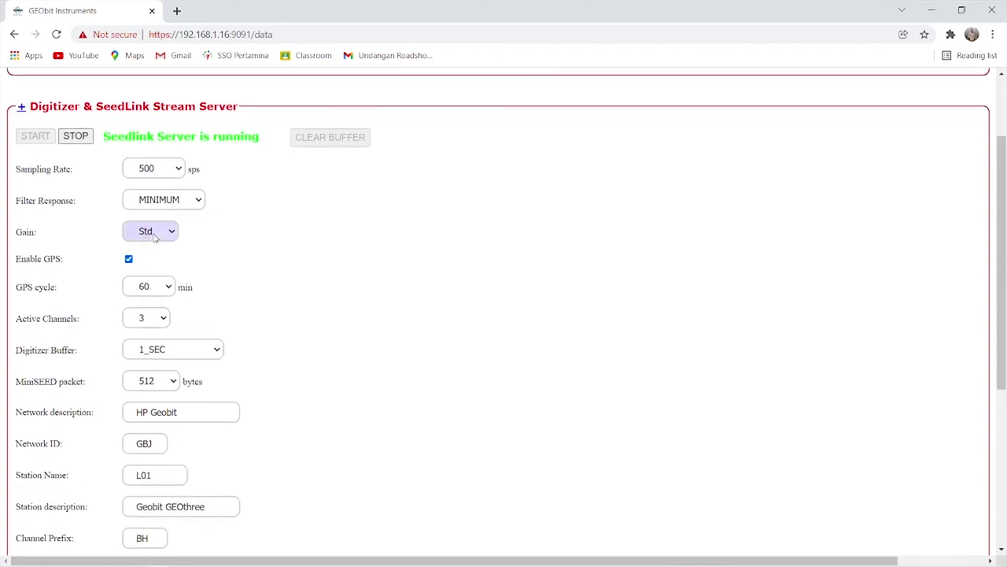
scroll(155, 238, down, 1)
scroll(153, 234, up, 5)
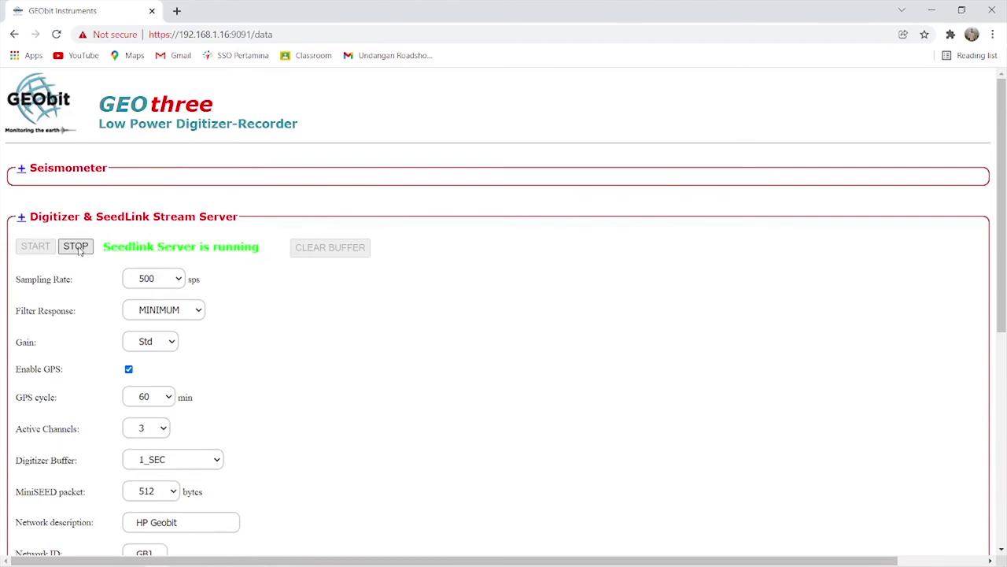
click(76, 247)
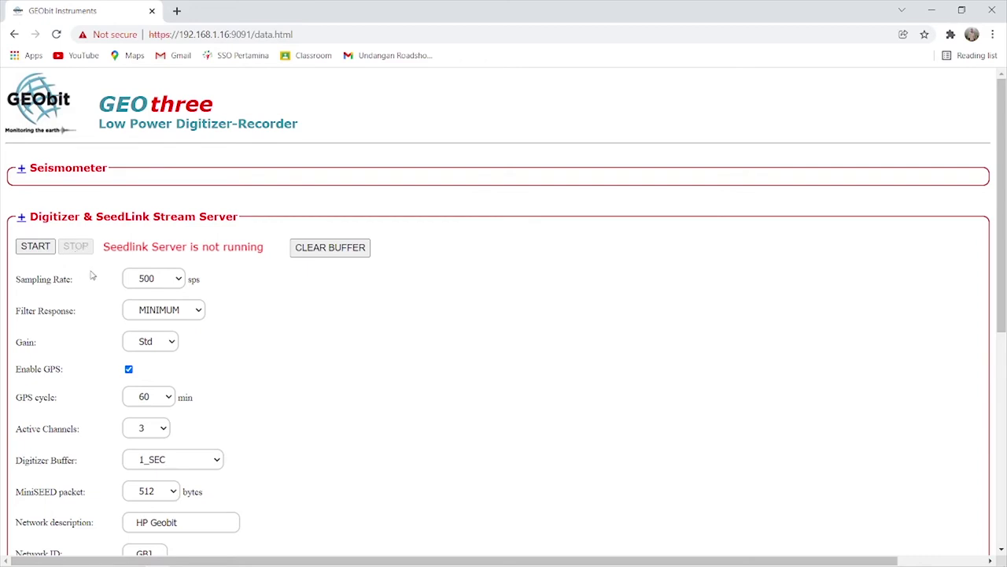
scroll(203, 303, down, 3)
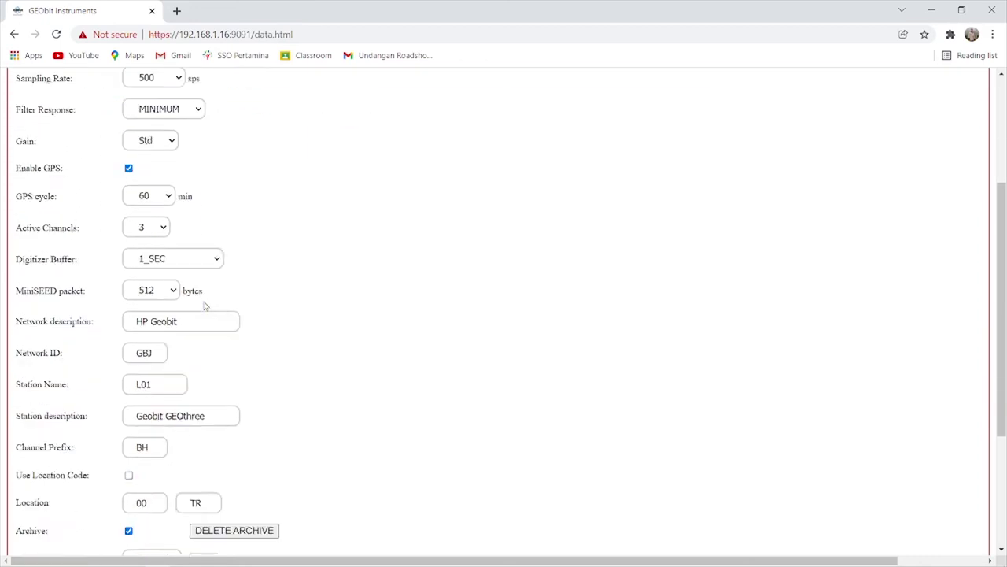
scroll(204, 305, down, 3)
scroll(204, 302, up, 6)
scroll(204, 301, up, 1)
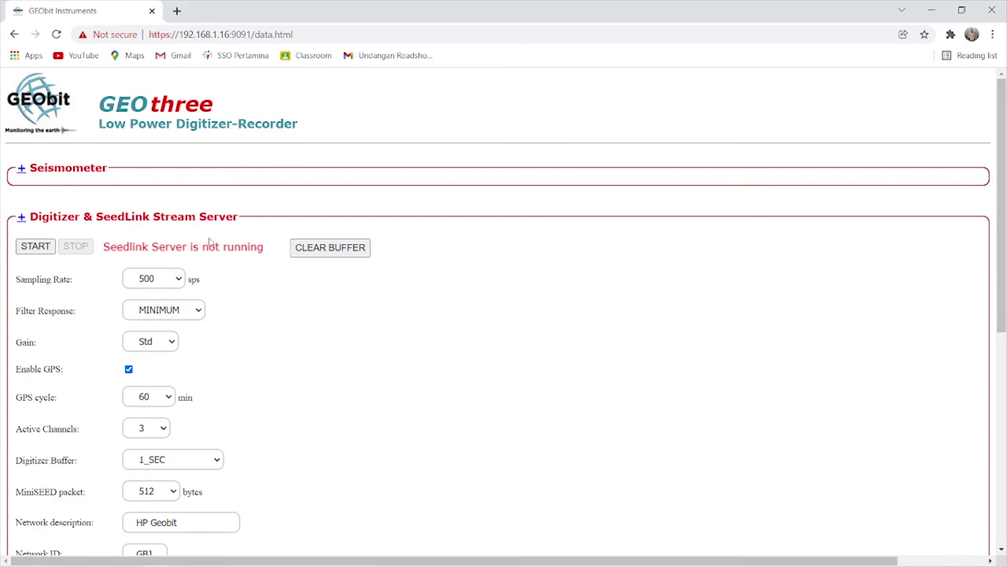
Browse Stream Archive to 2021/GB/L01/BHE.D and download GB.L01..BHE.D.2021.332.
click(136, 109)
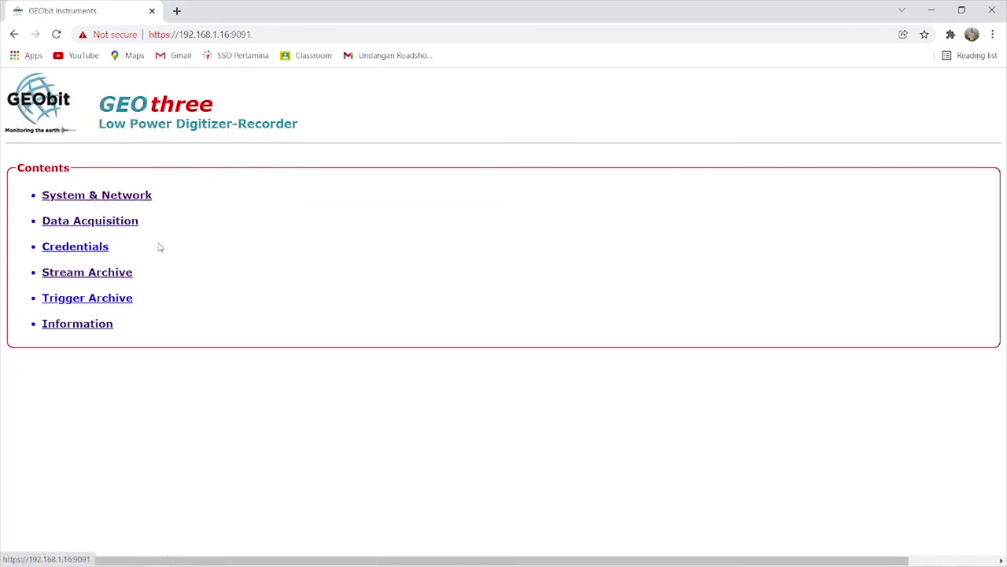
click(96, 277)
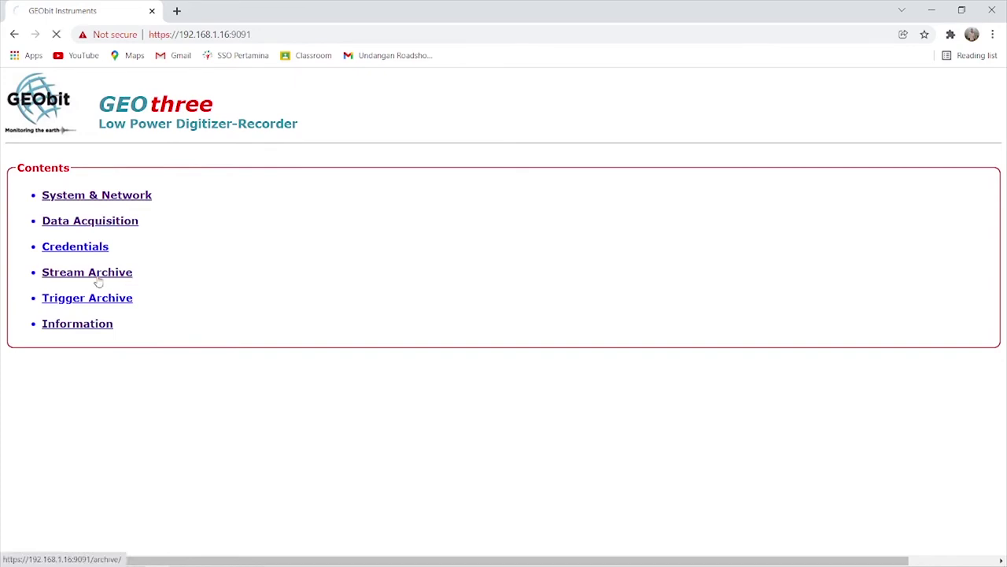
click(60, 195)
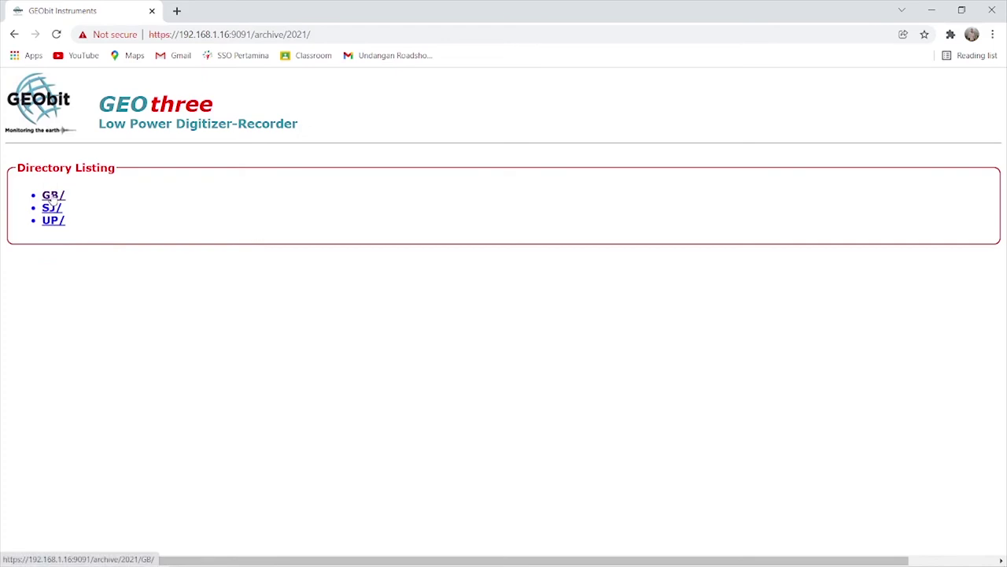
click(50, 198)
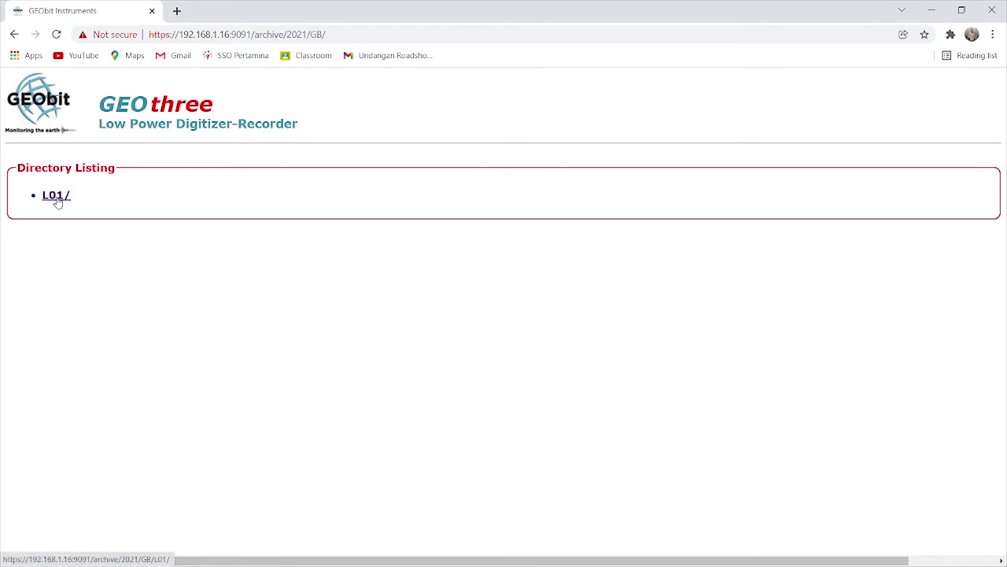
click(58, 202)
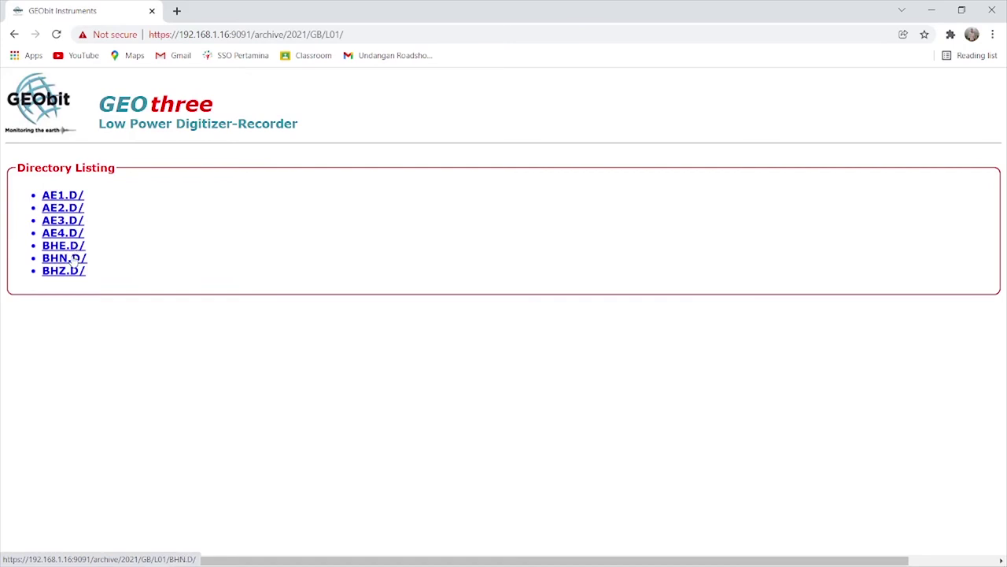
click(69, 247)
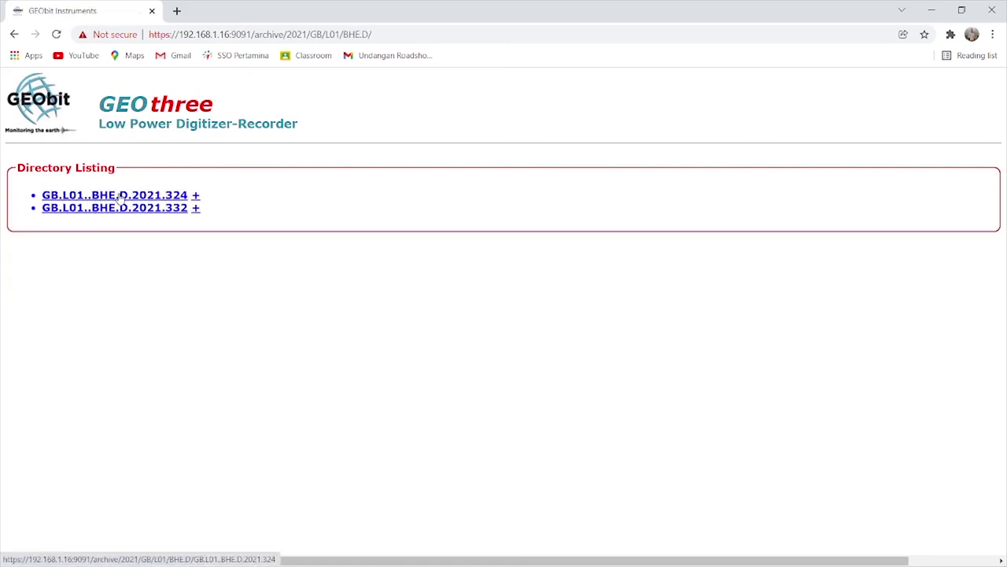
click(121, 208)
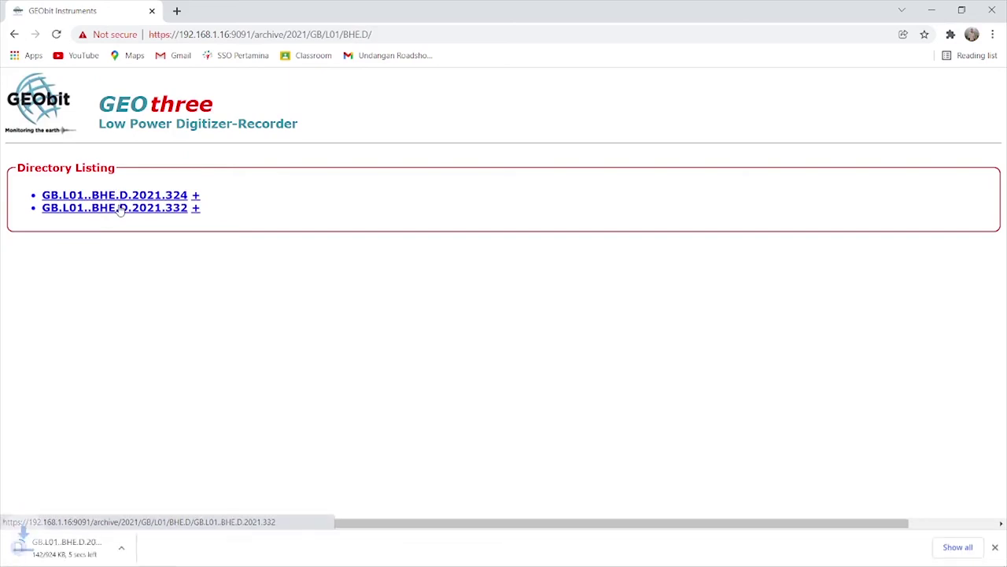
Download the GB.L01..BHN.D.2021.332 and GB.L01..BHZ.D.2021.332 files from their channel folders.
click(14, 33)
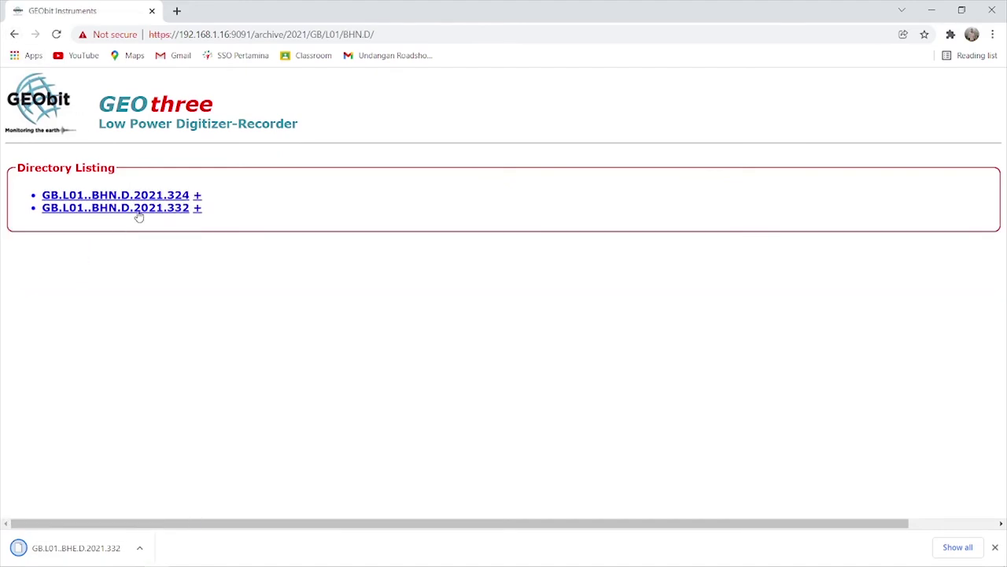
click(139, 216)
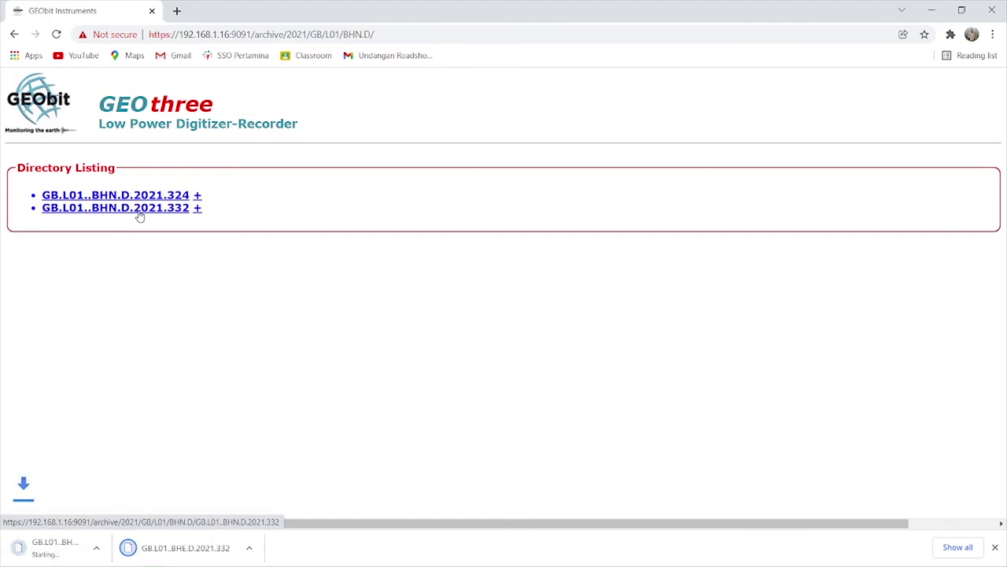
click(14, 35)
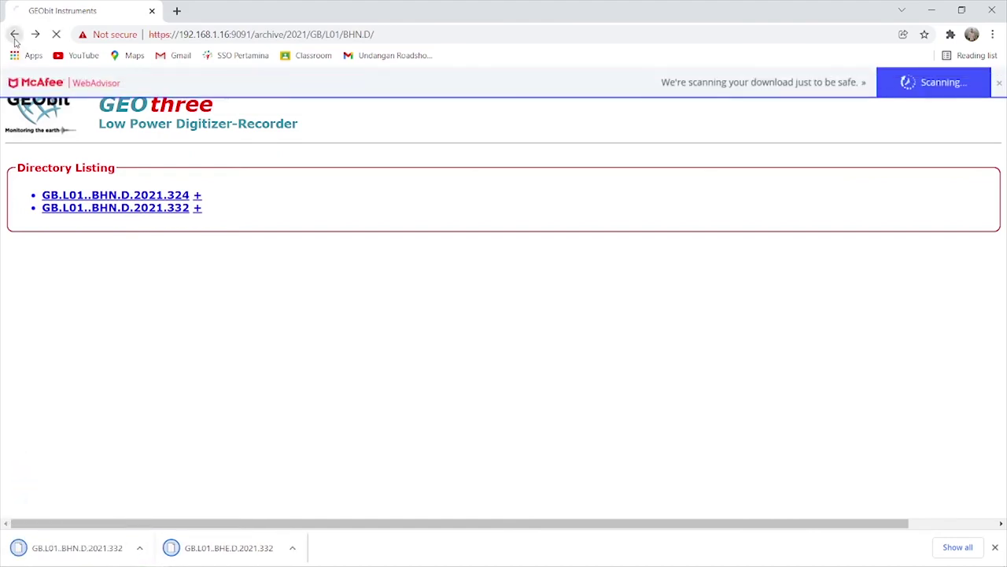
click(71, 275)
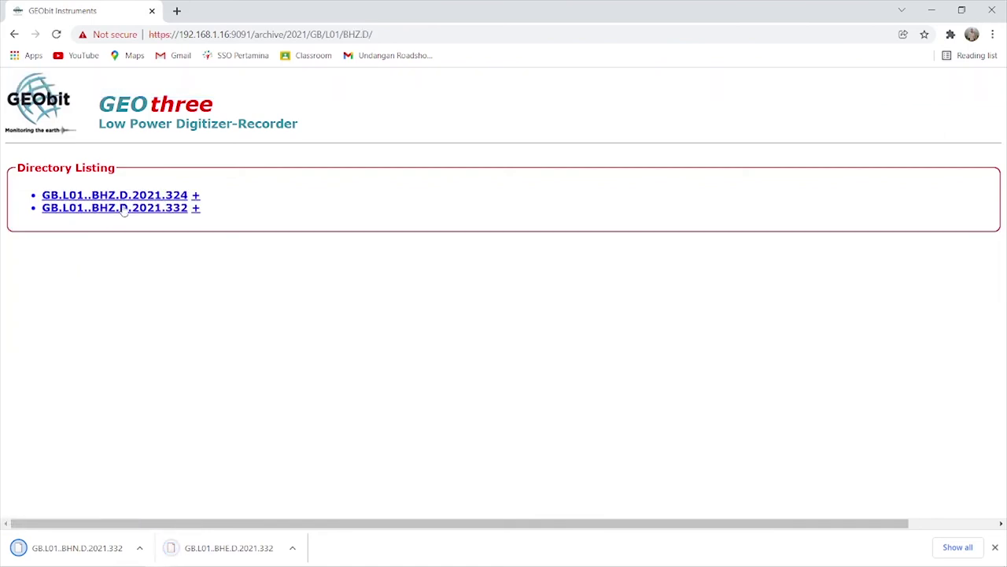
click(132, 209)
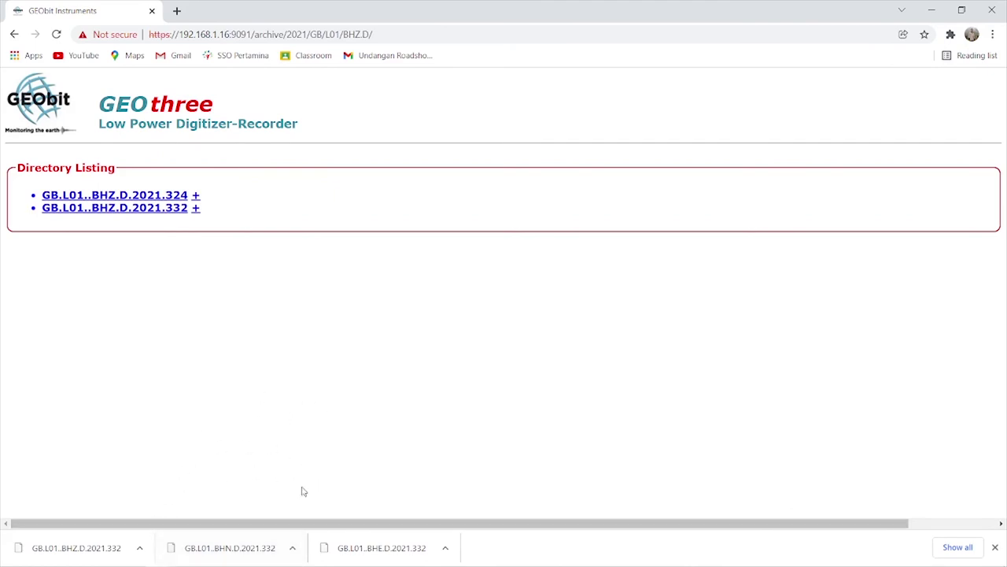
click(180, 560)
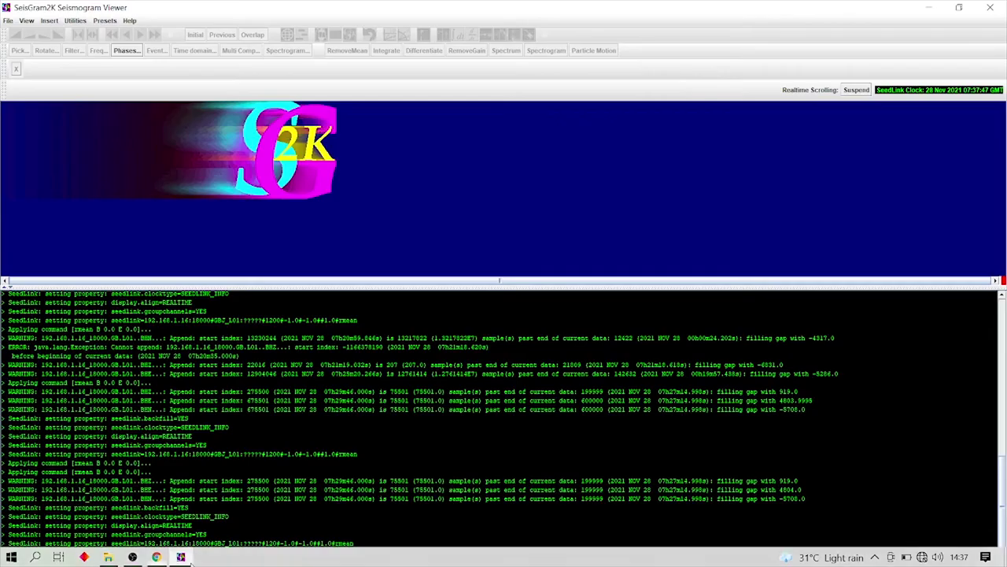
Open the SeisGram2K file chooser on the Downloads folder in Details view.
click(7, 21)
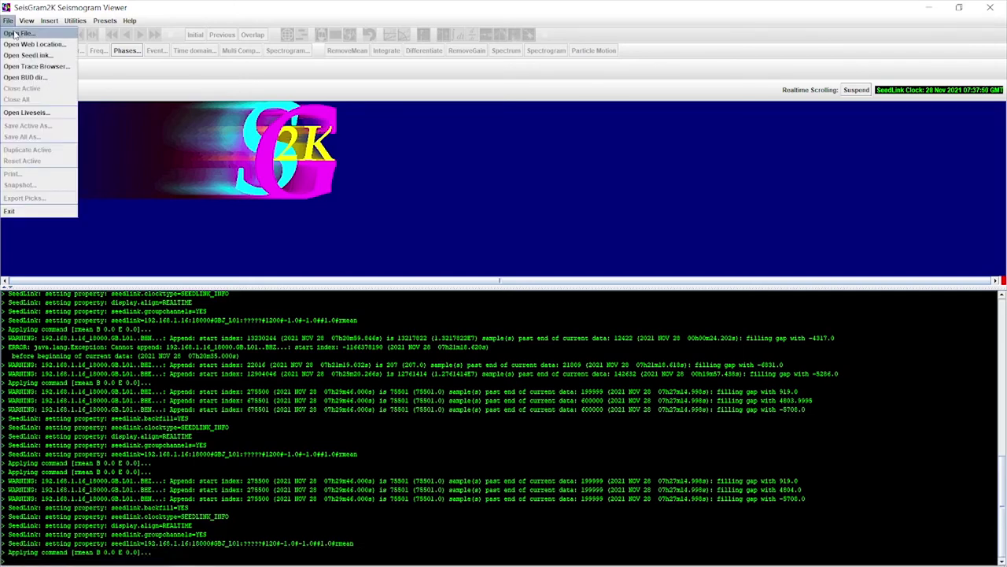
click(17, 33)
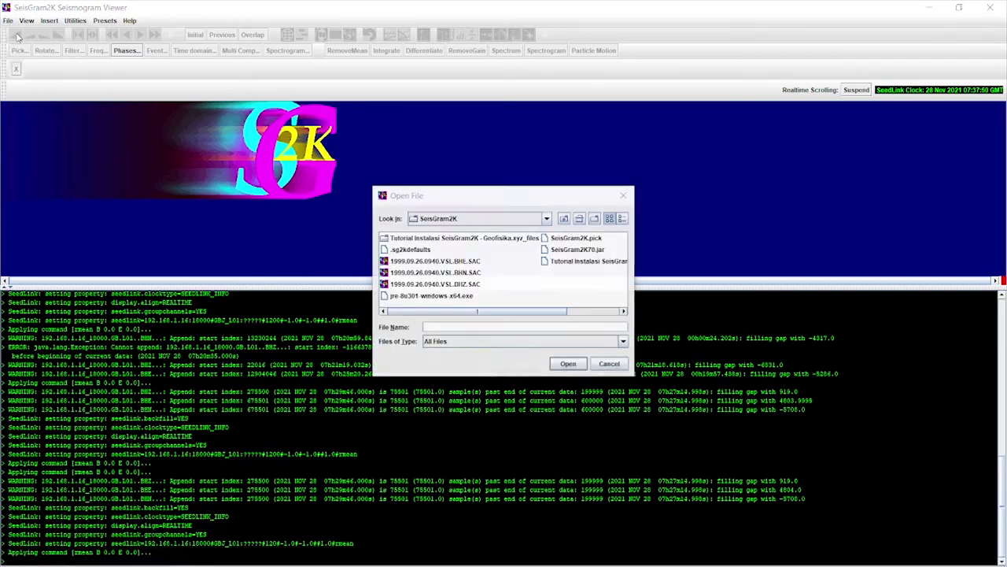
click(547, 219)
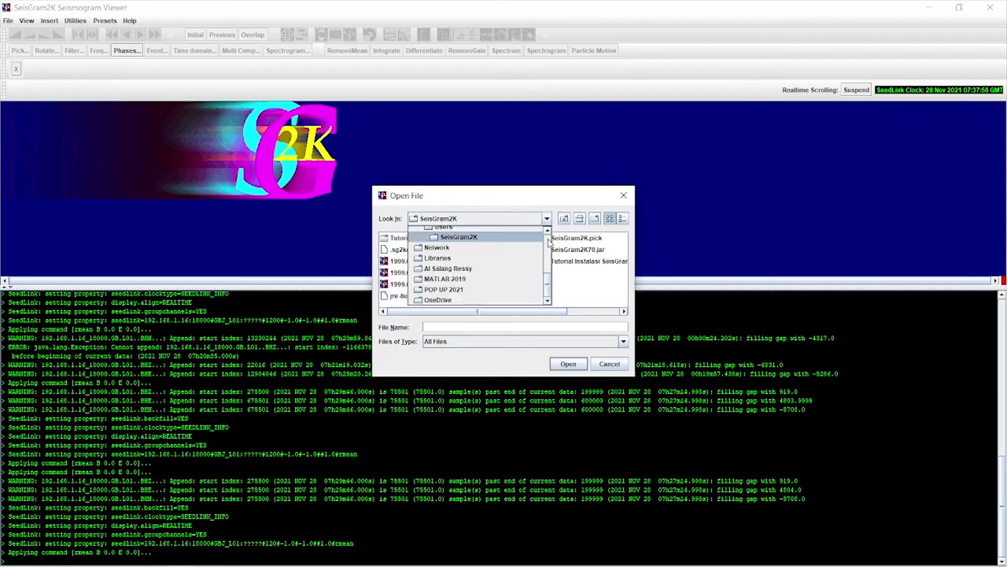
scroll(464, 284, up, 4)
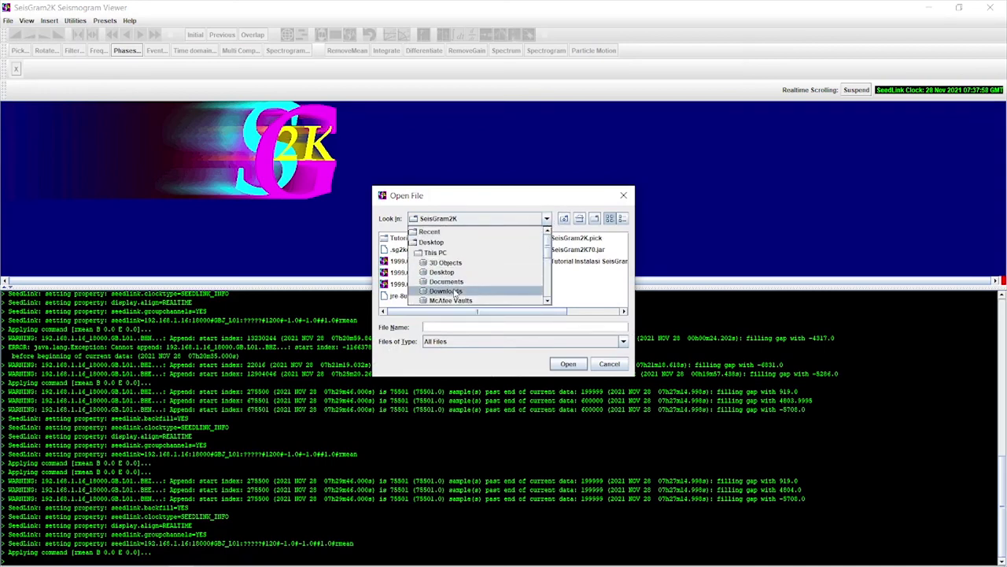
click(454, 291)
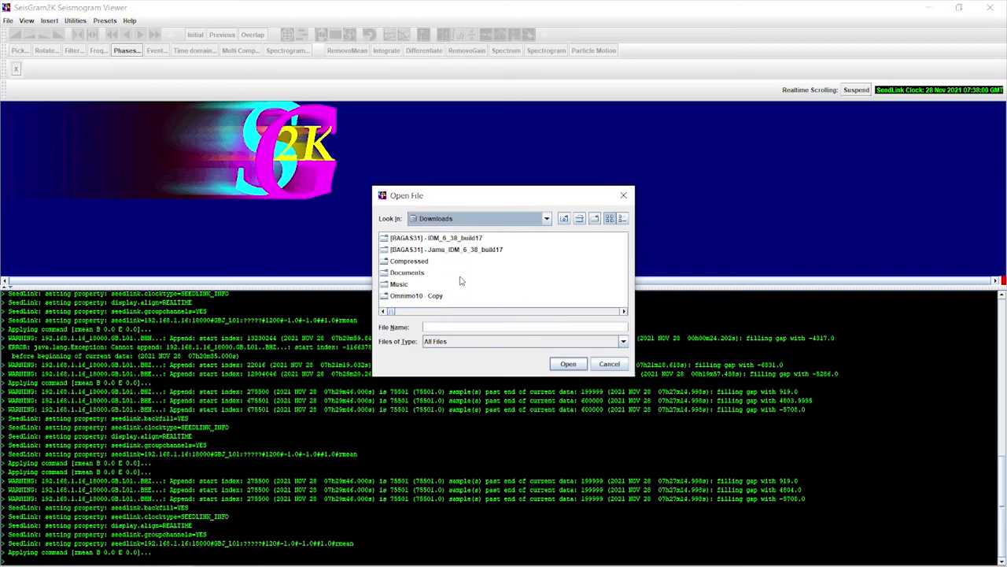
scroll(462, 281, down, 1)
scroll(462, 281, down, 5)
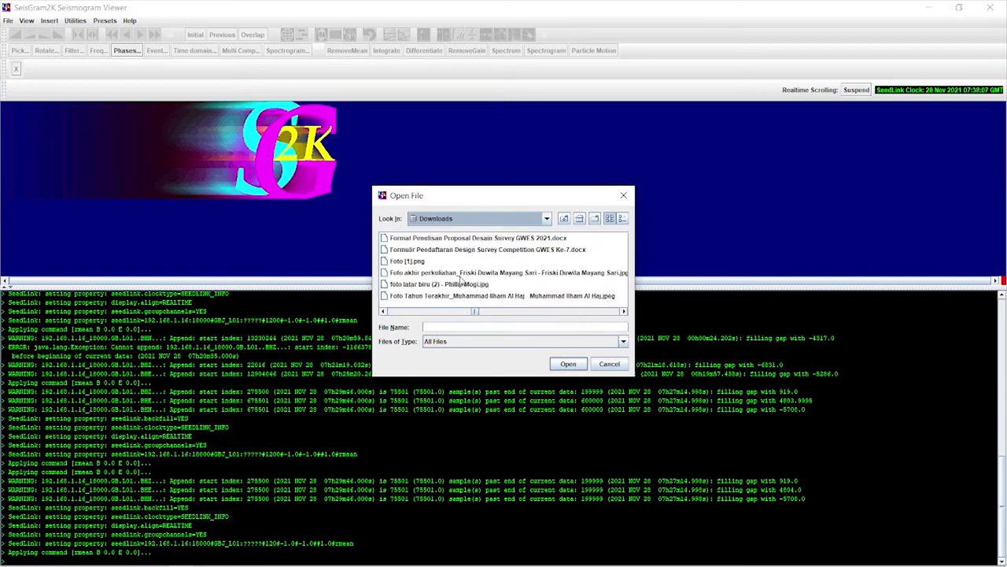
drag(493, 376, 503, 477)
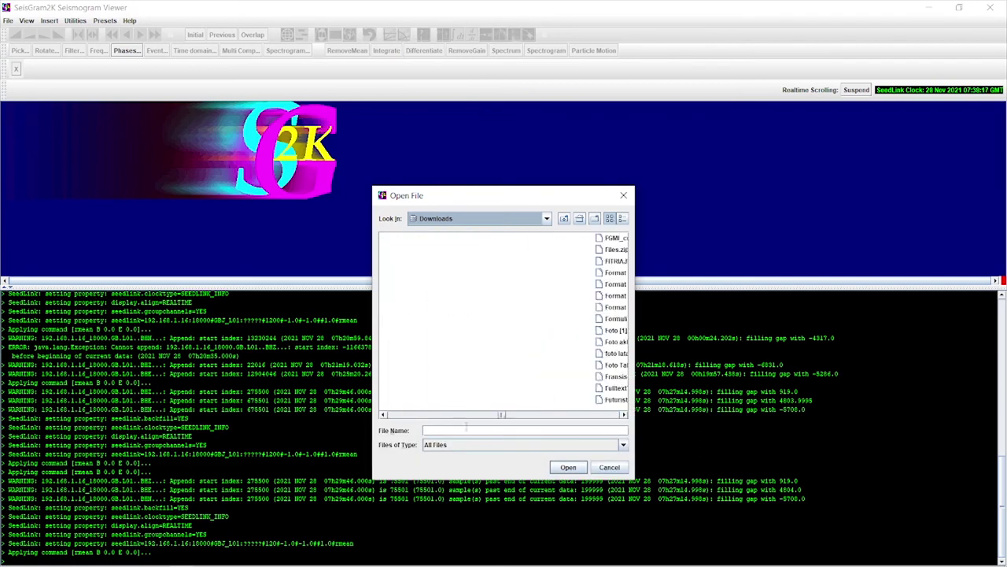
click(622, 218)
Load the three day-332 BHZ, BHN and BHE files as seismogram traces.
click(448, 247)
key(shift+Down)
key(shift+Down)
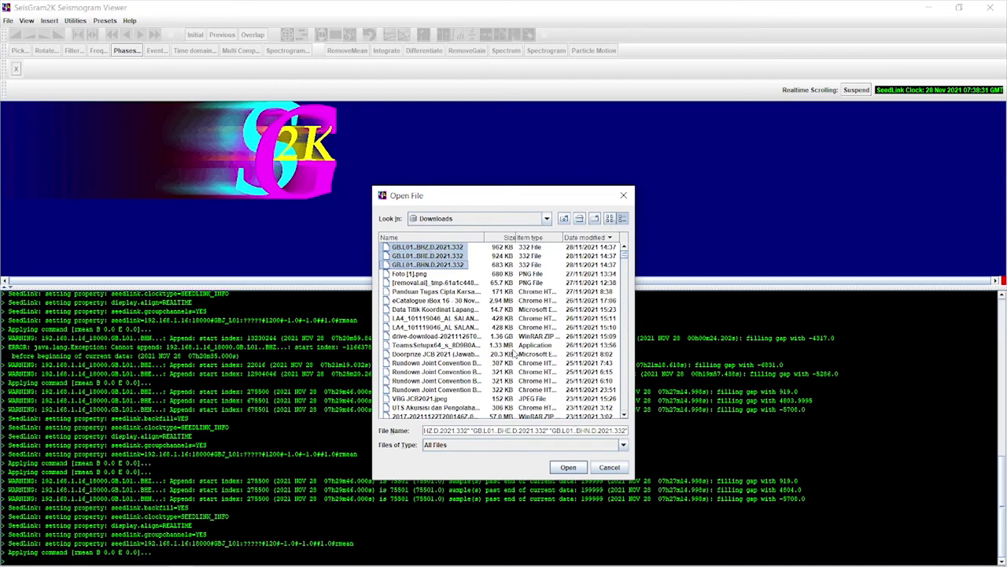
click(567, 467)
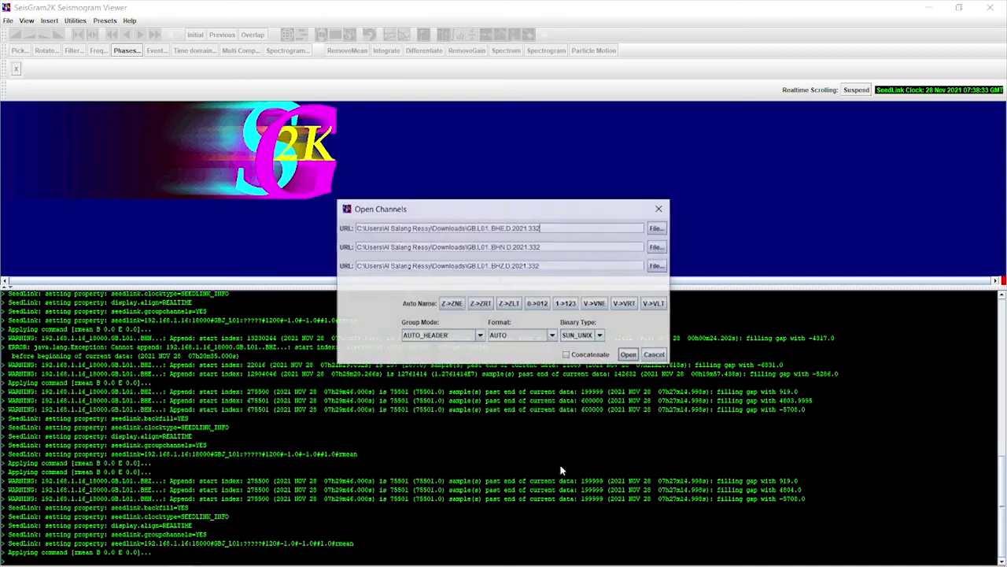
click(629, 355)
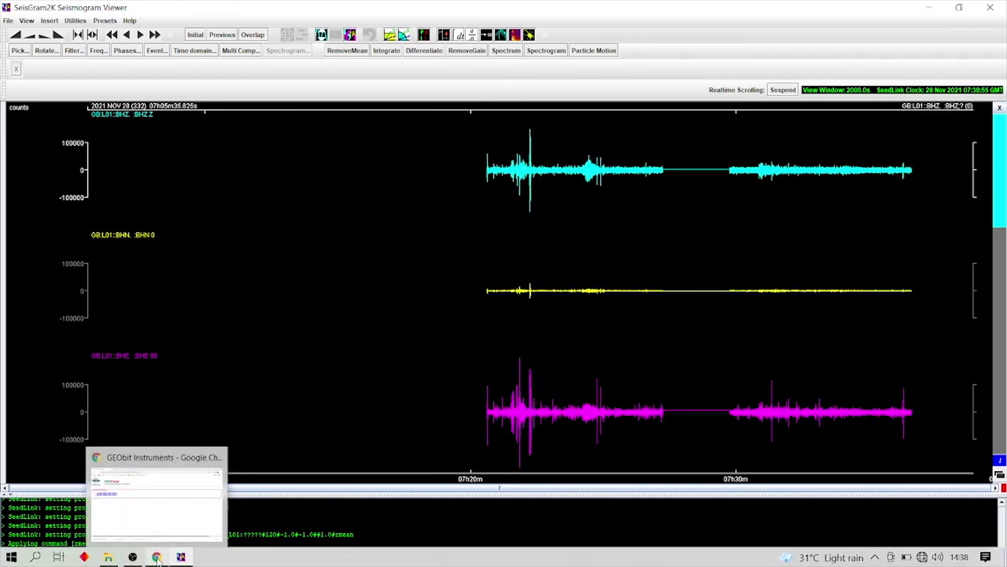
click(157, 557)
Lock the seismometer under Data Acquisition, then go back to the GEOthree home page.
click(153, 113)
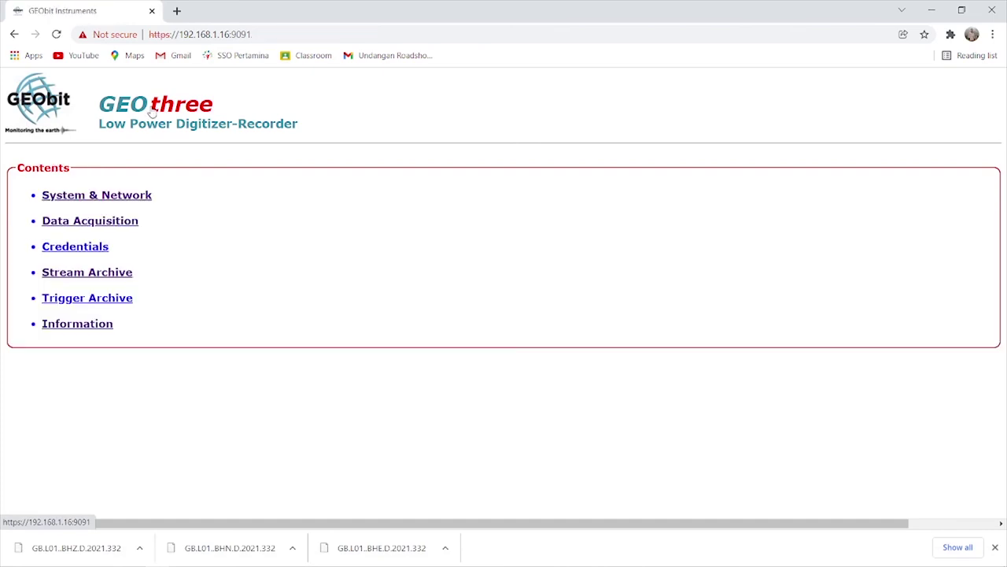
click(113, 225)
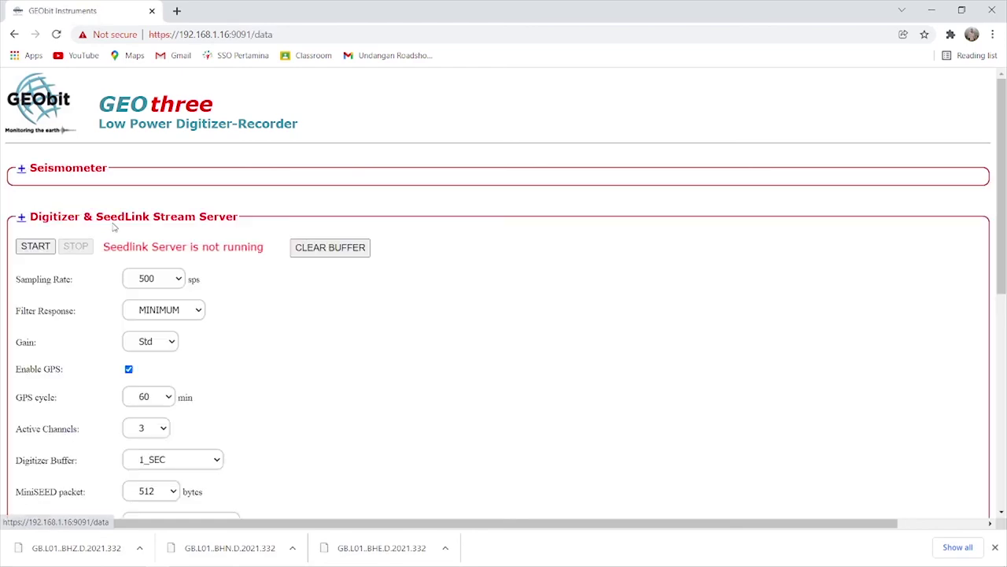
click(22, 176)
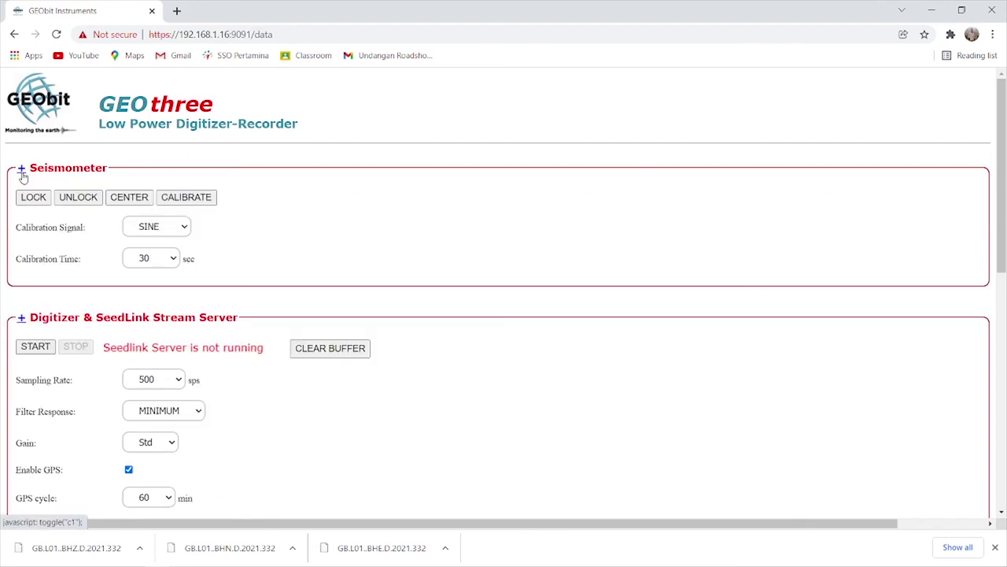
click(37, 200)
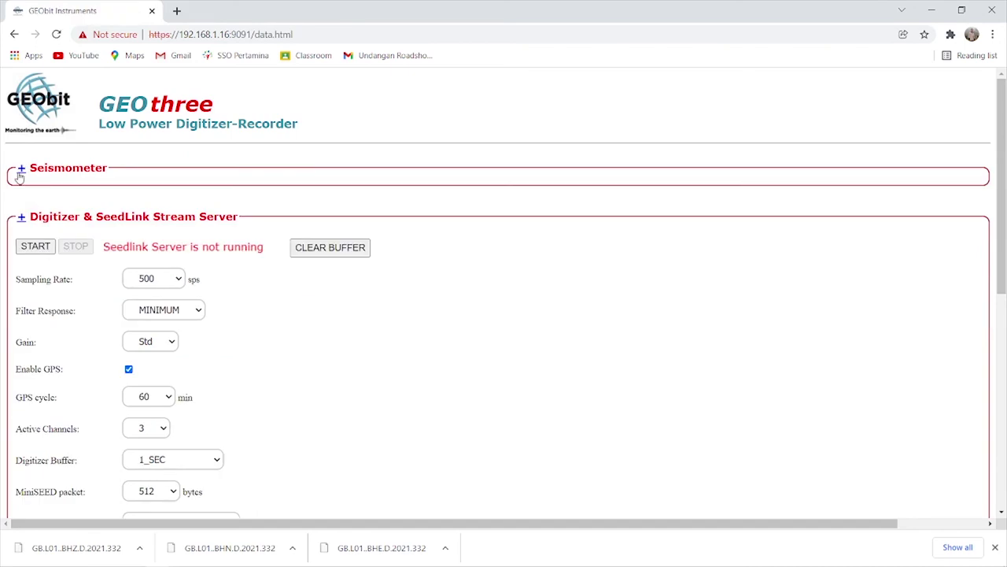
click(17, 175)
click(135, 128)
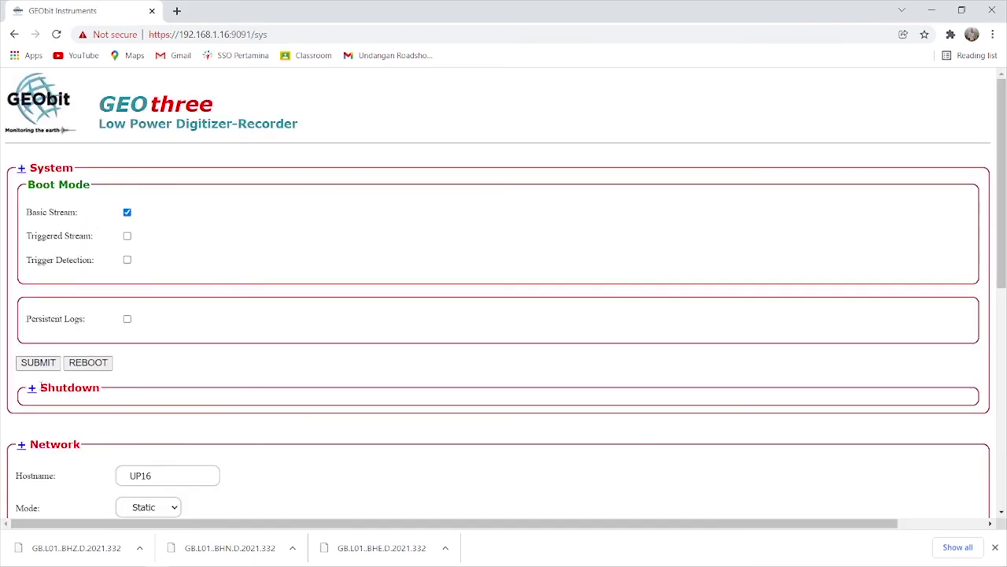
Shut down the GEOthree recorder from the Shutdown section and stop the unreachable page load.
click(32, 388)
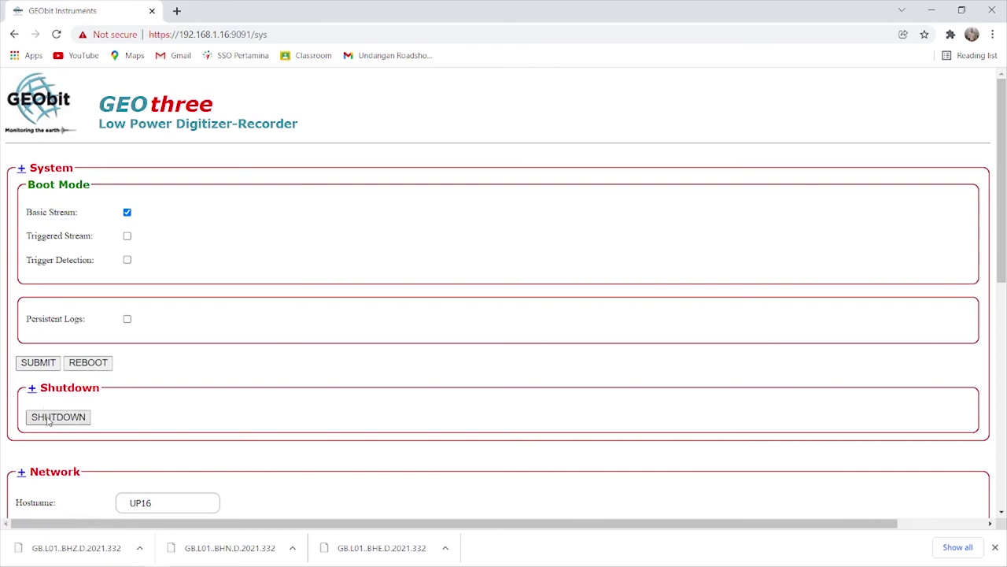
click(49, 421)
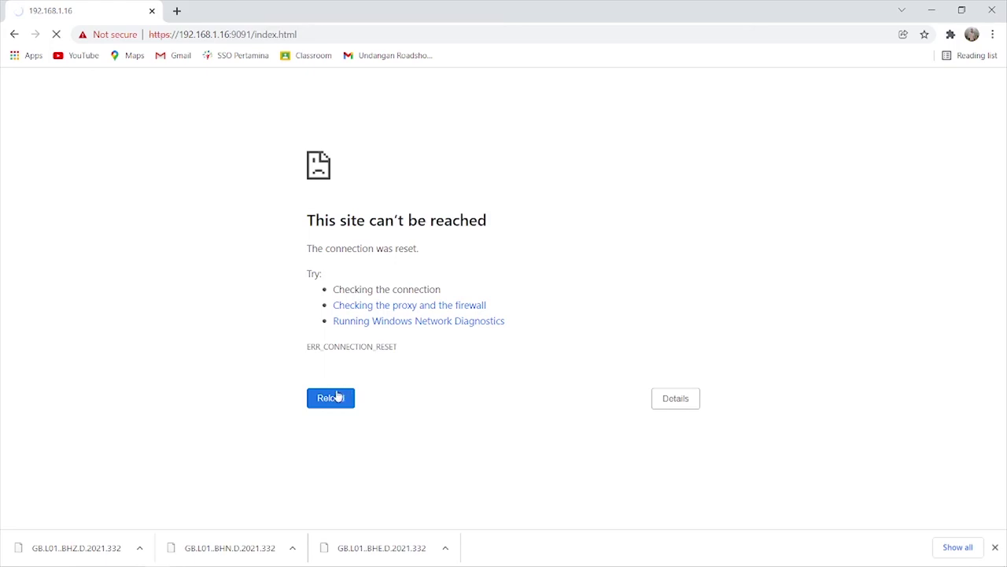
click(58, 35)
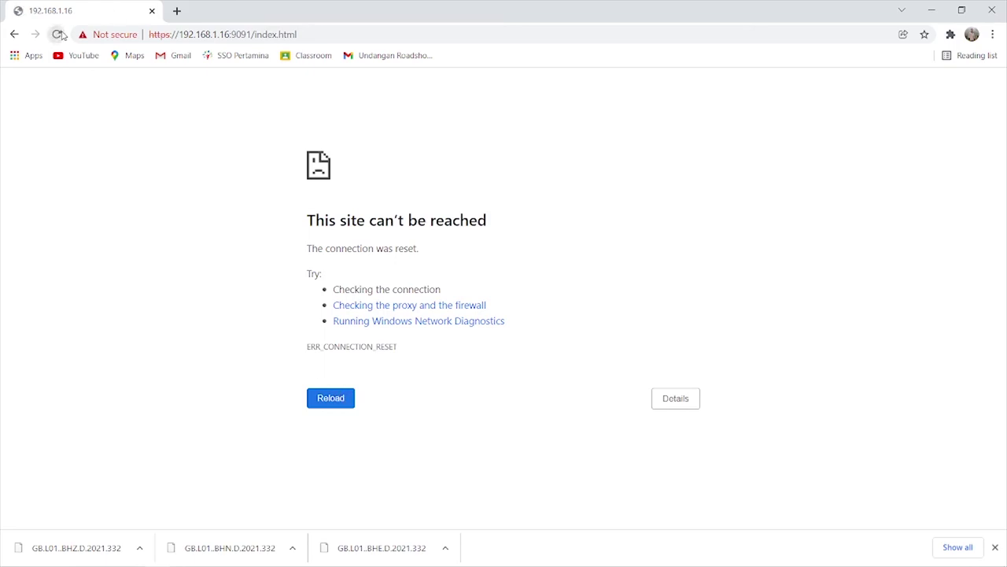